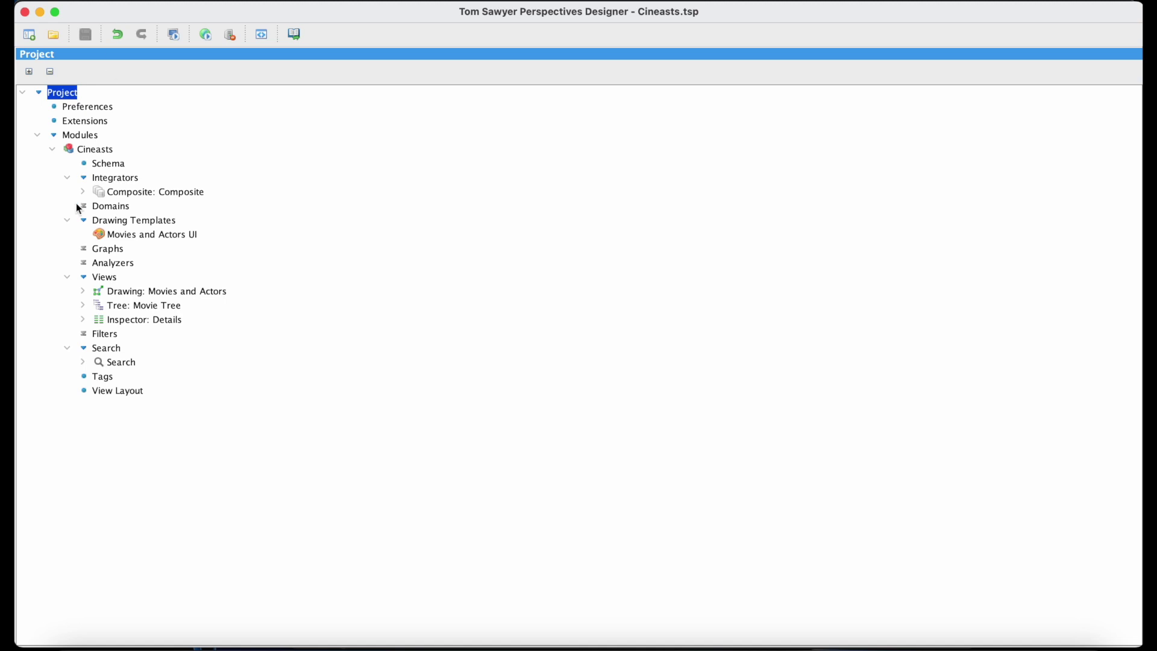
Step: Open the Default toolbar definition under the behavior settings of the Movies and Actors drawing view
click(83, 292)
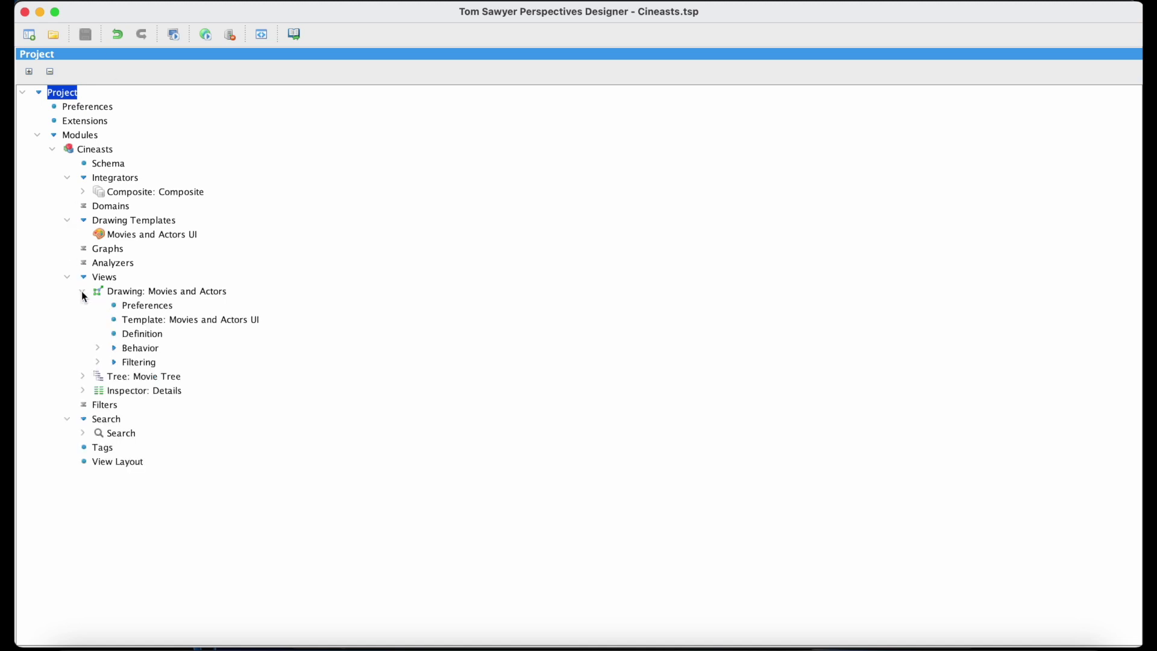
click(98, 348)
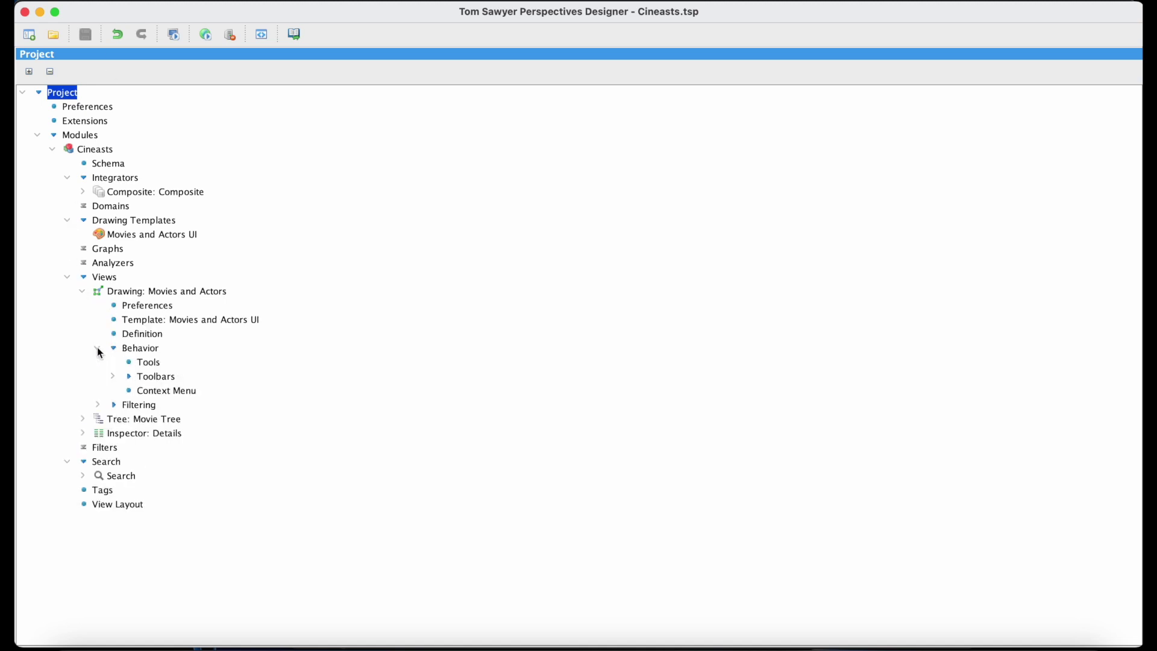
click(112, 377)
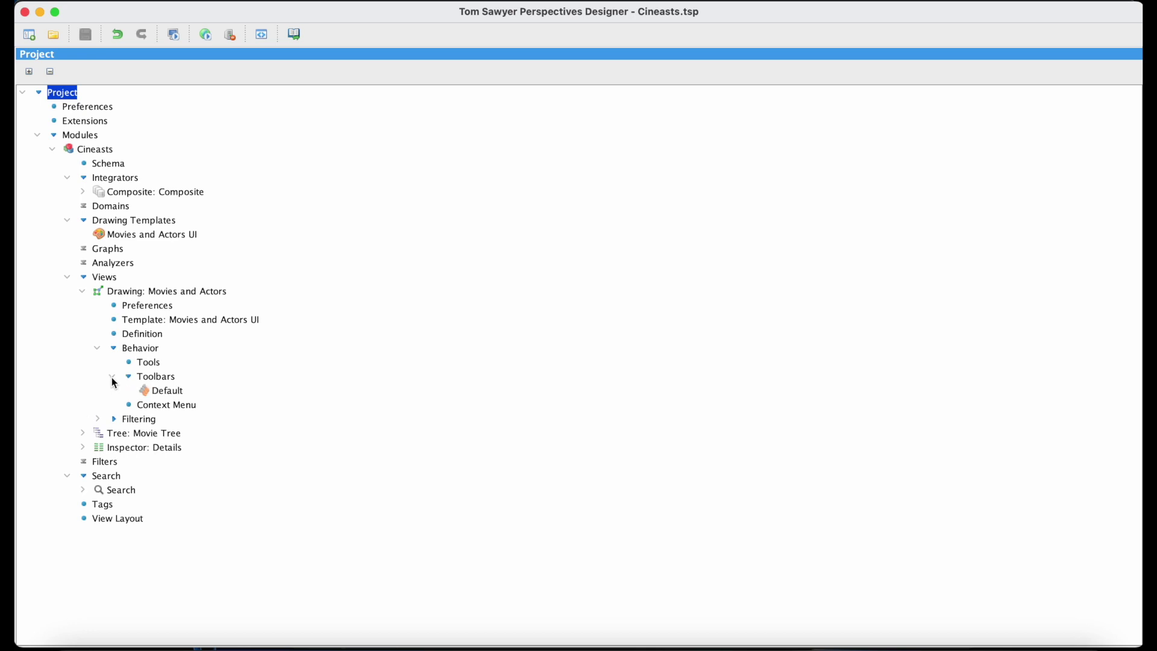
click(168, 391)
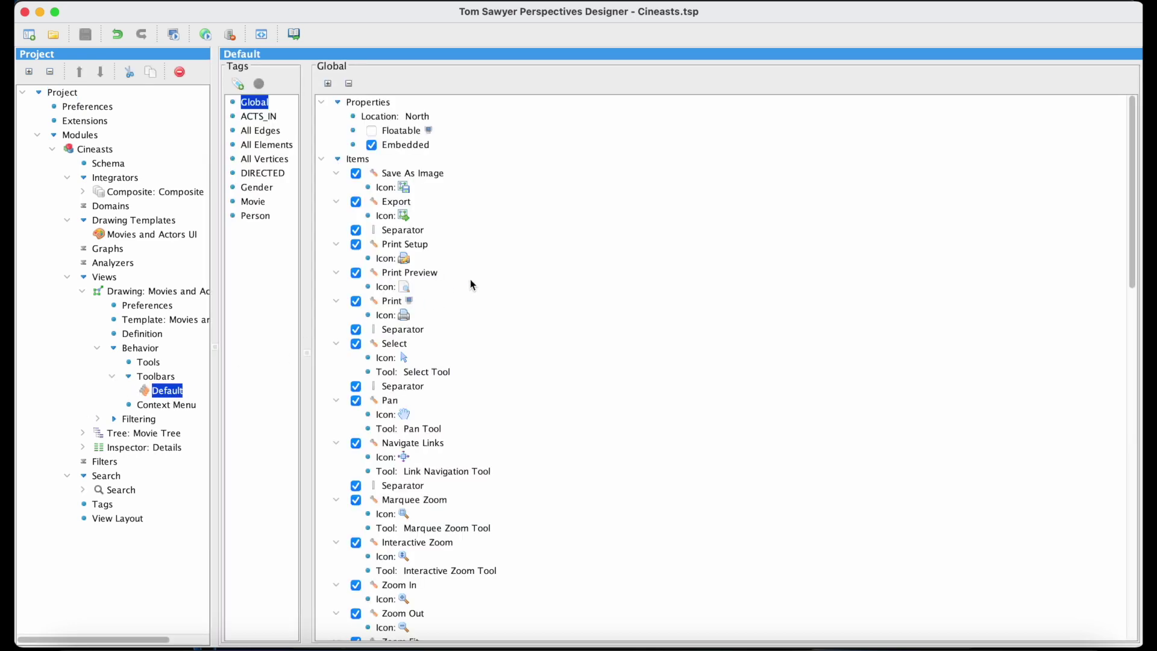
Step: Start a new item in the toolbar's Items that uses the Open Query Builder data operation
right_click(364, 161)
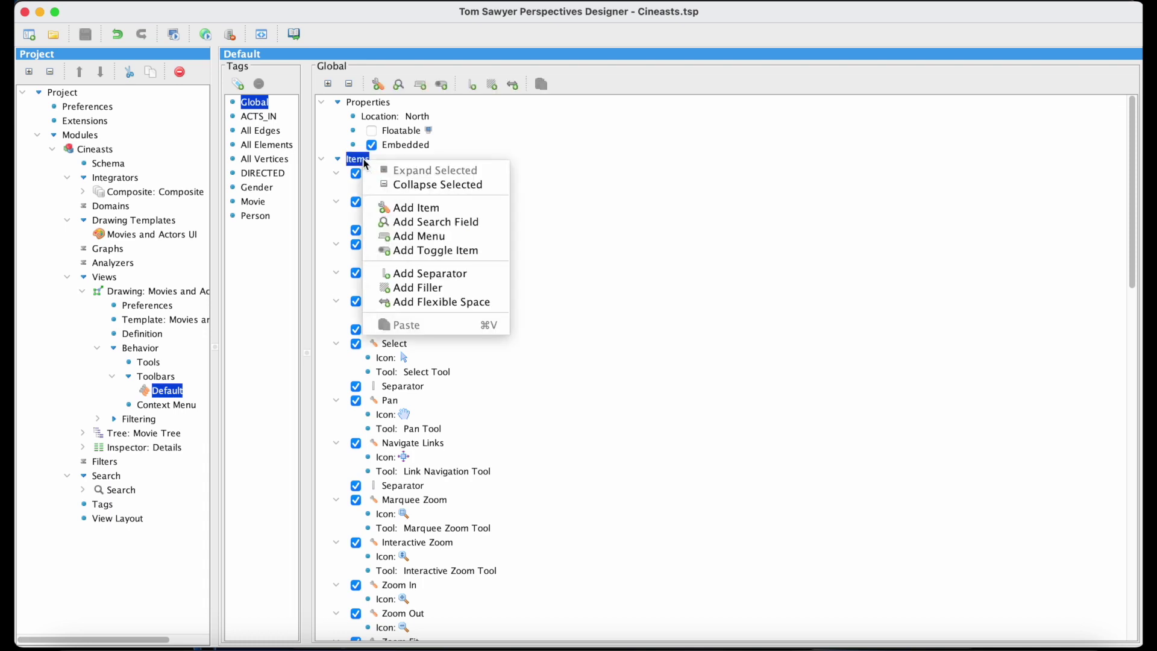
click(454, 208)
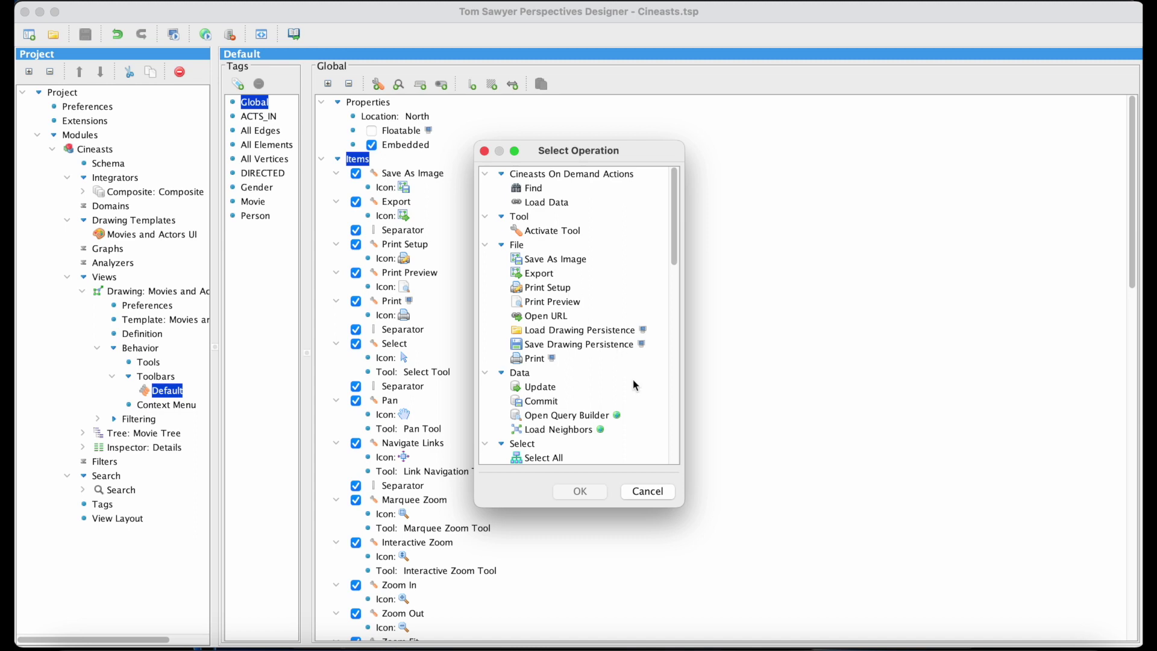
click(601, 419)
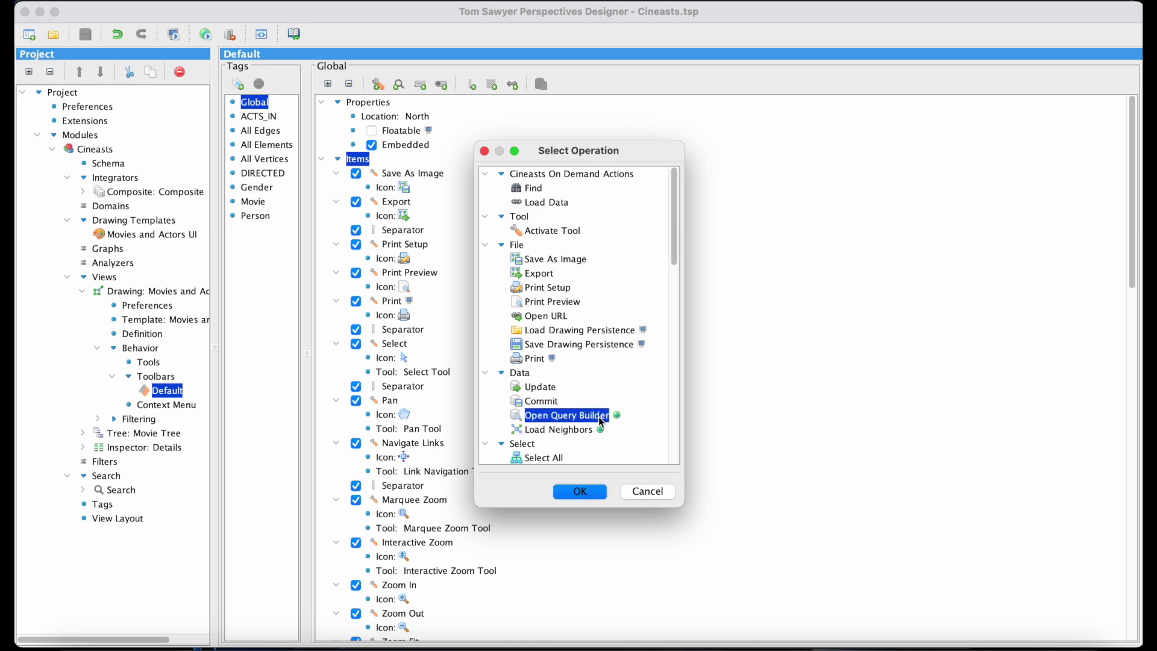
click(599, 493)
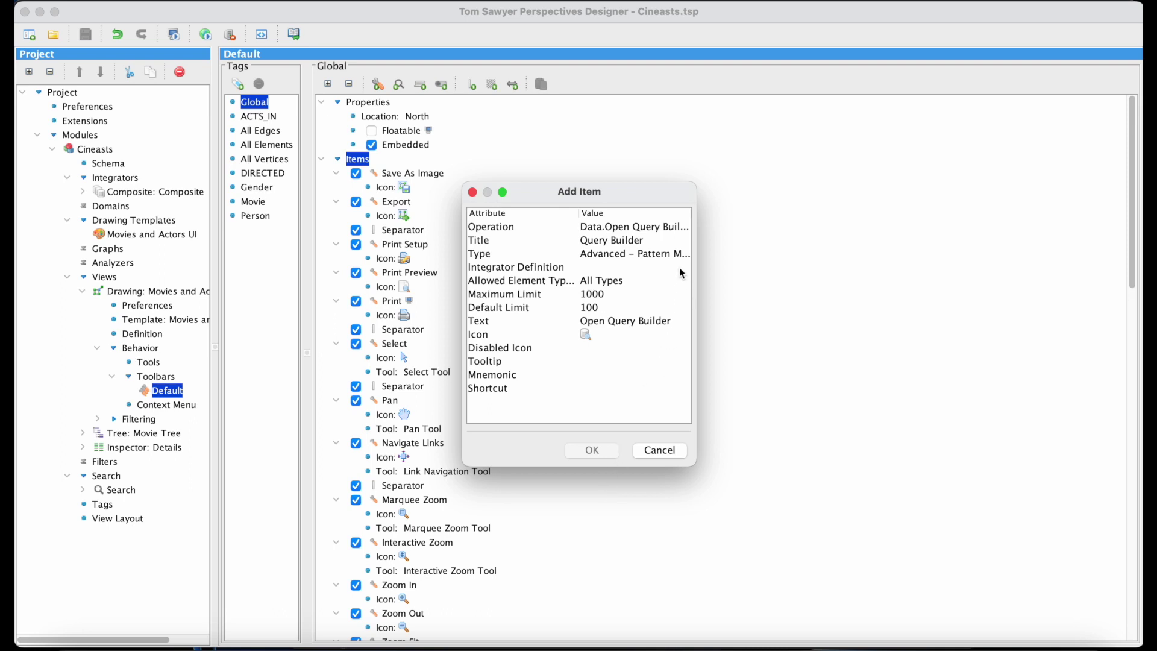
Step: Keep the query builder type as Advanced - Pattern Matching and set its integrator definition to Cineasts
click(679, 258)
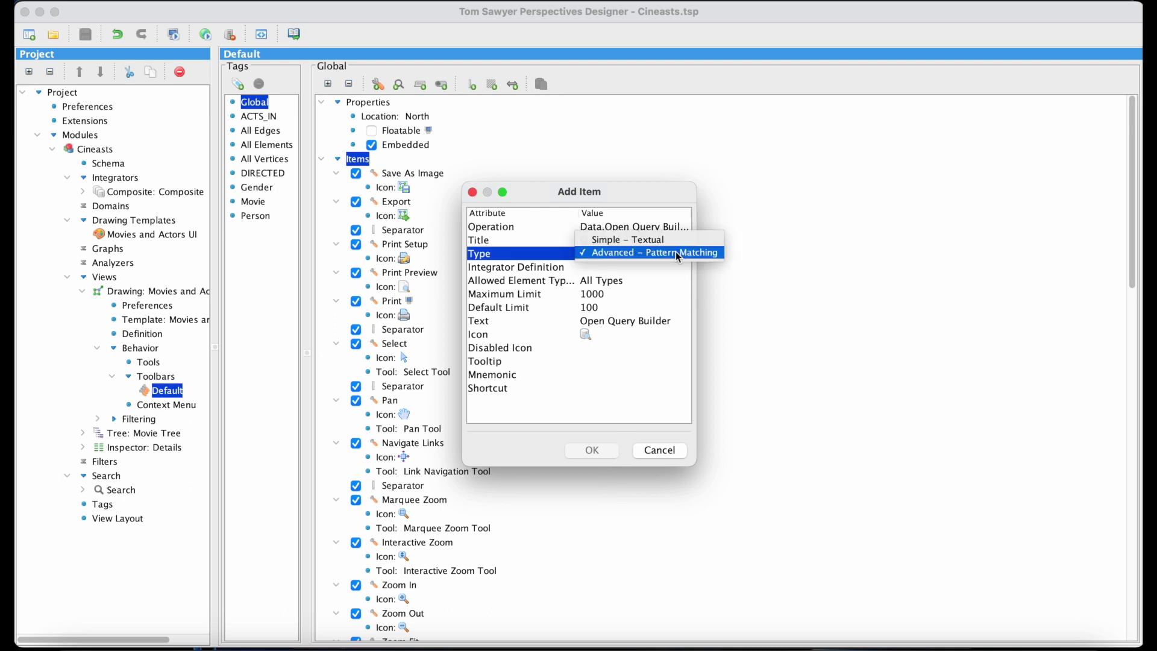
click(716, 254)
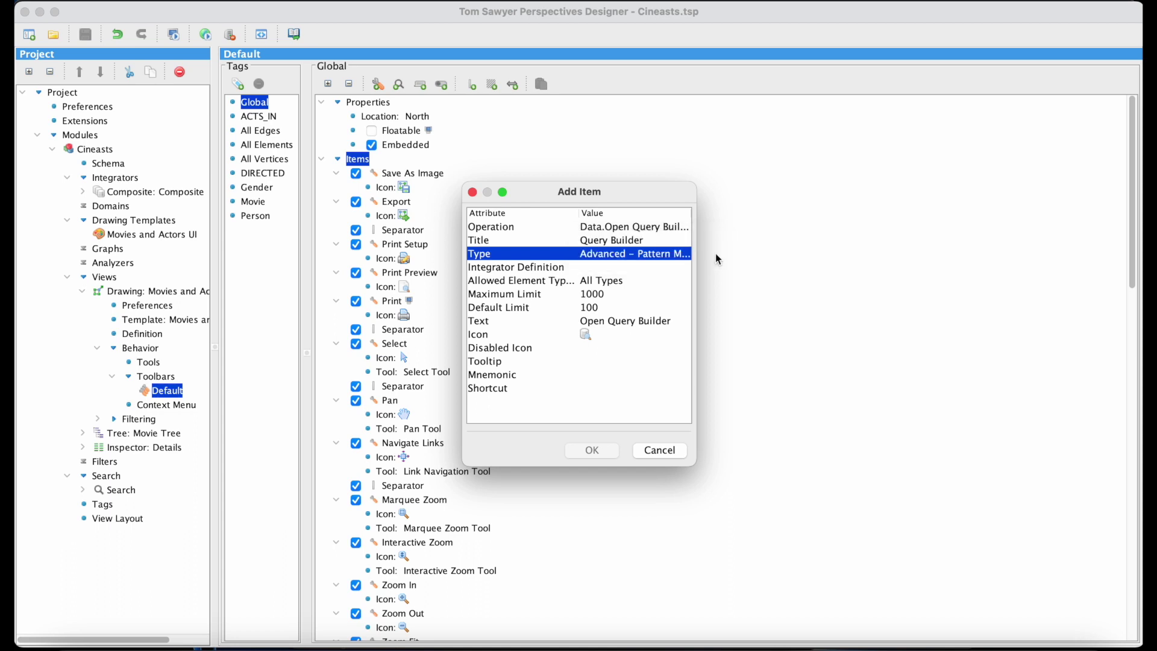
click(644, 267)
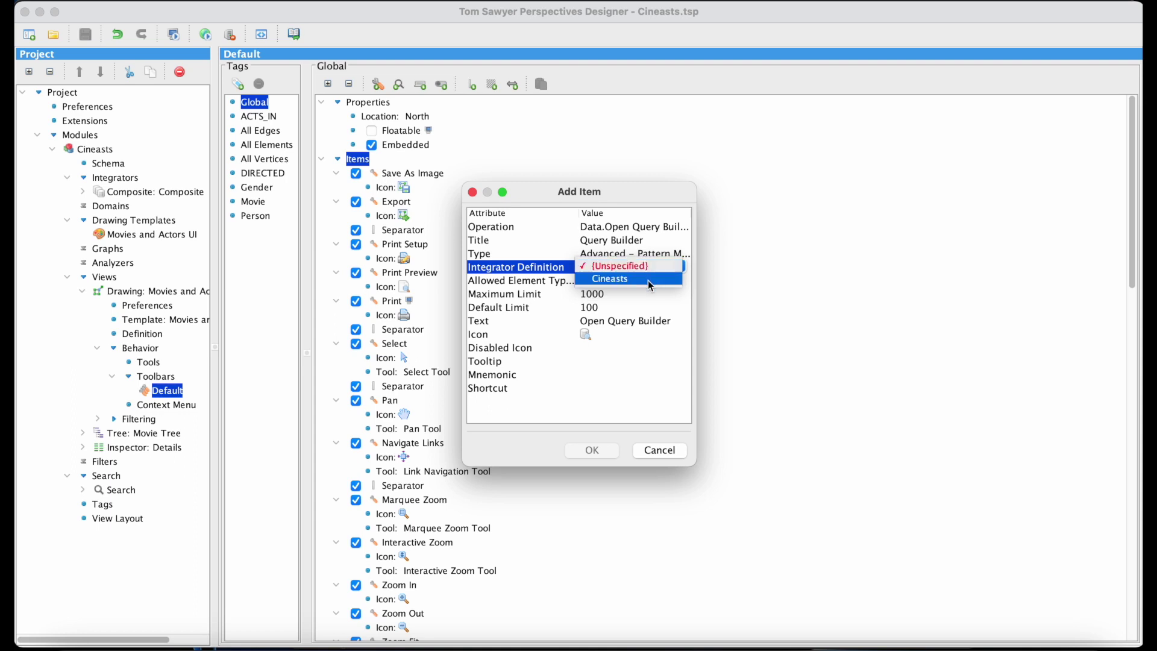
click(649, 280)
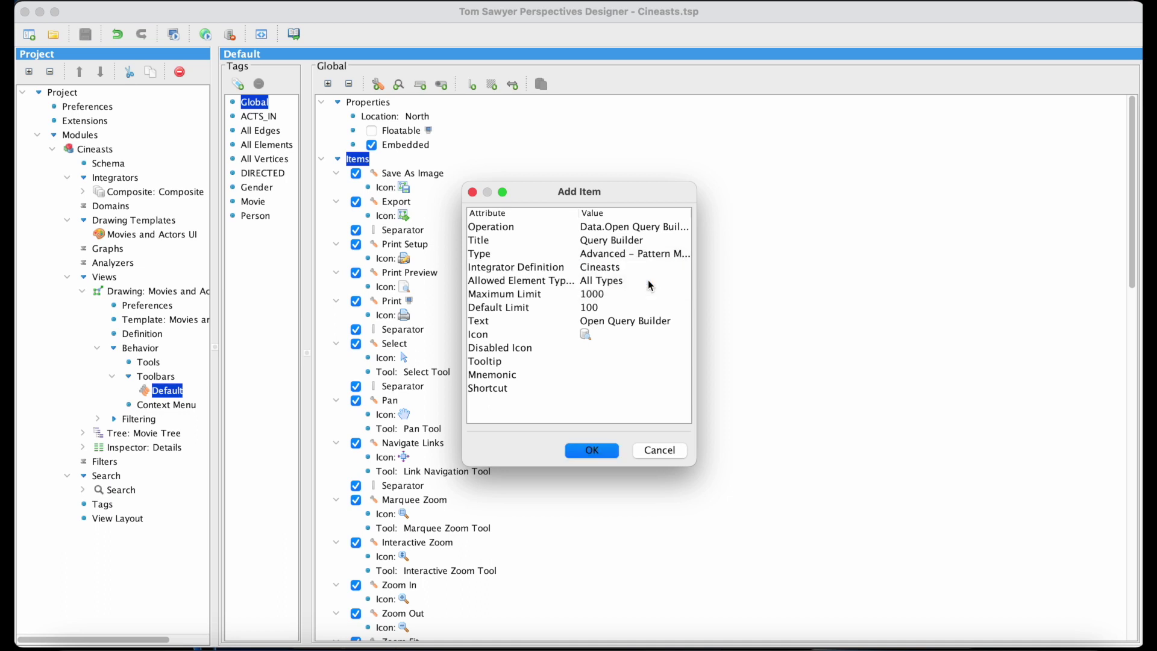
Step: Set the allowed element types mode to Exclude and choose Gender as the excluded element type
click(621, 280)
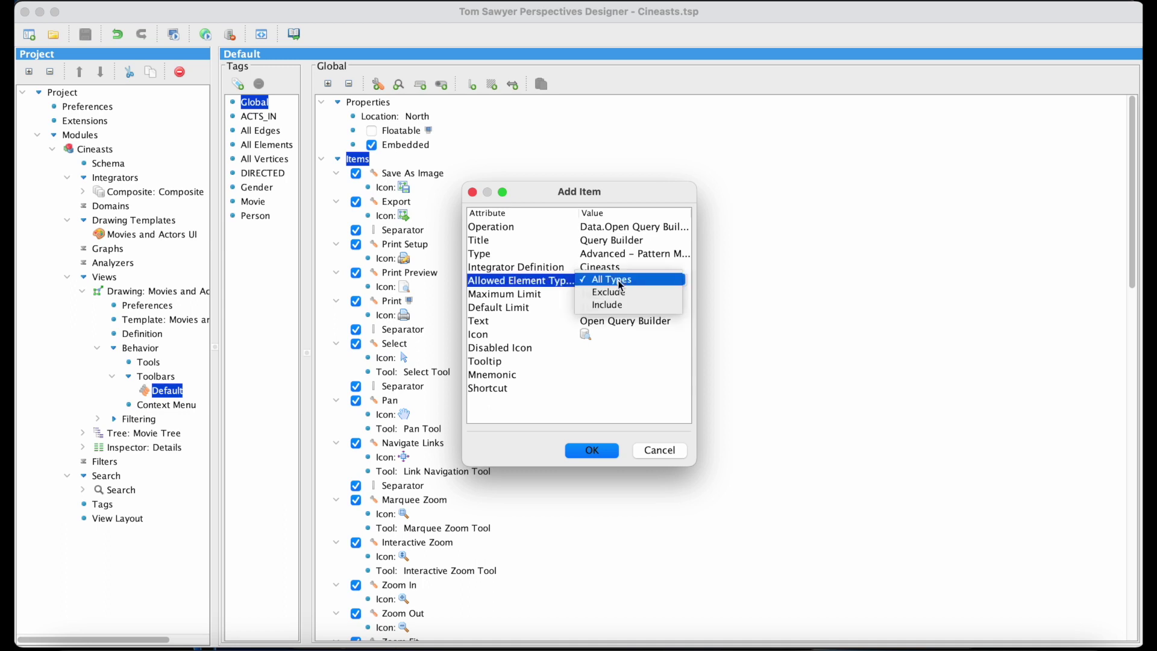
click(640, 293)
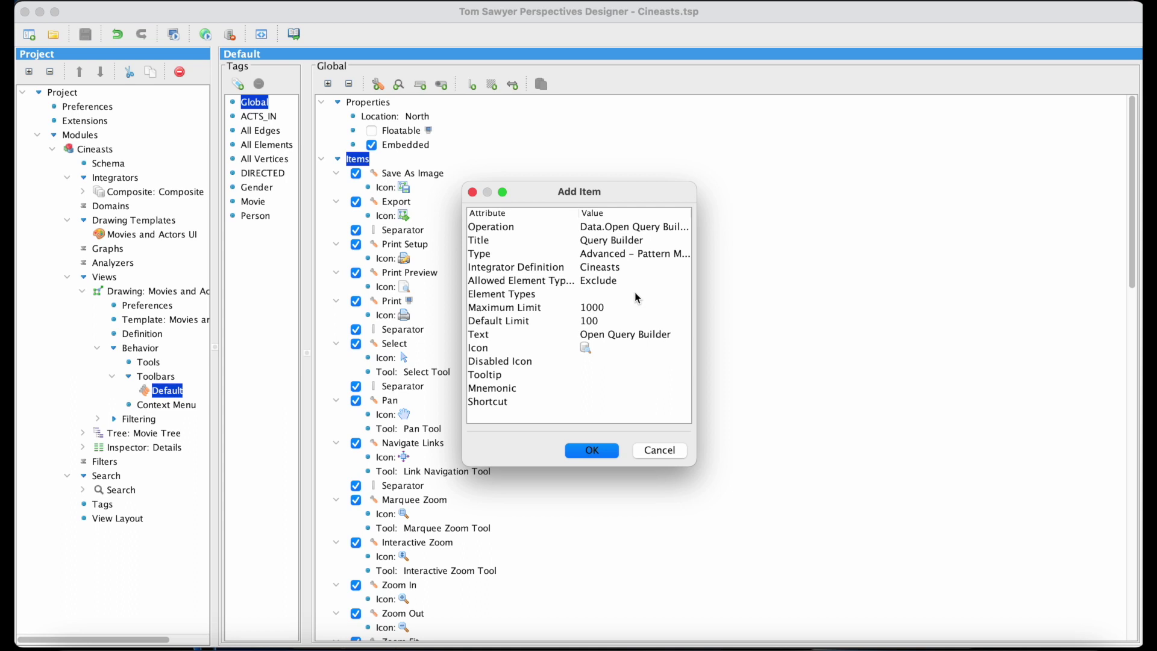
click(613, 297)
click(588, 330)
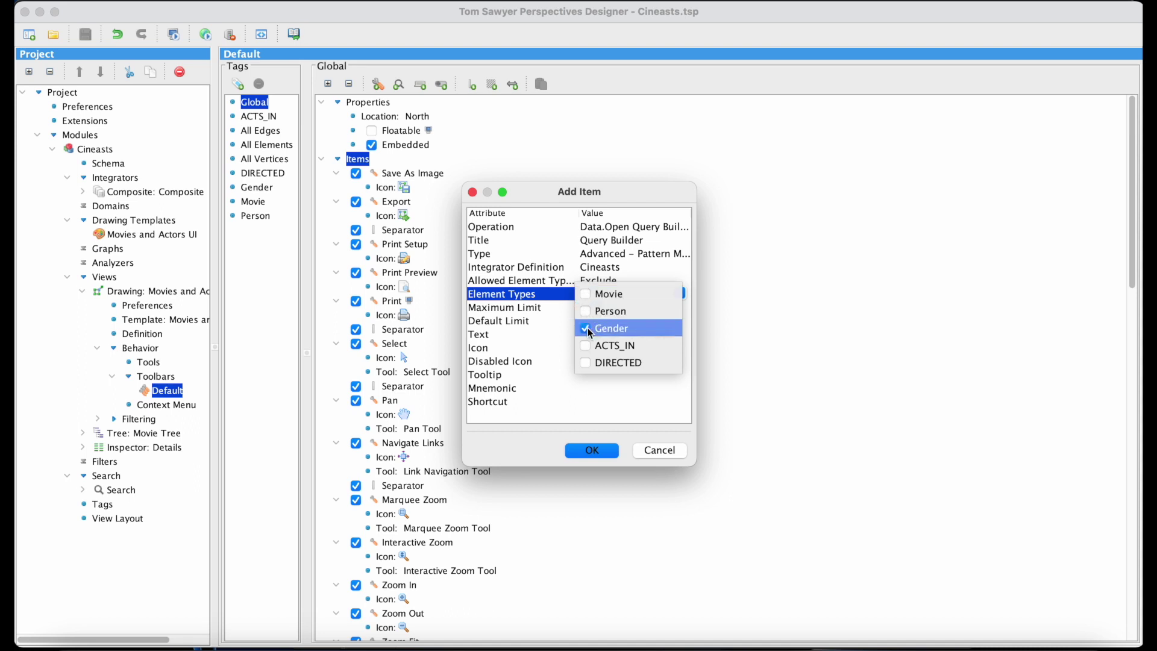
click(690, 334)
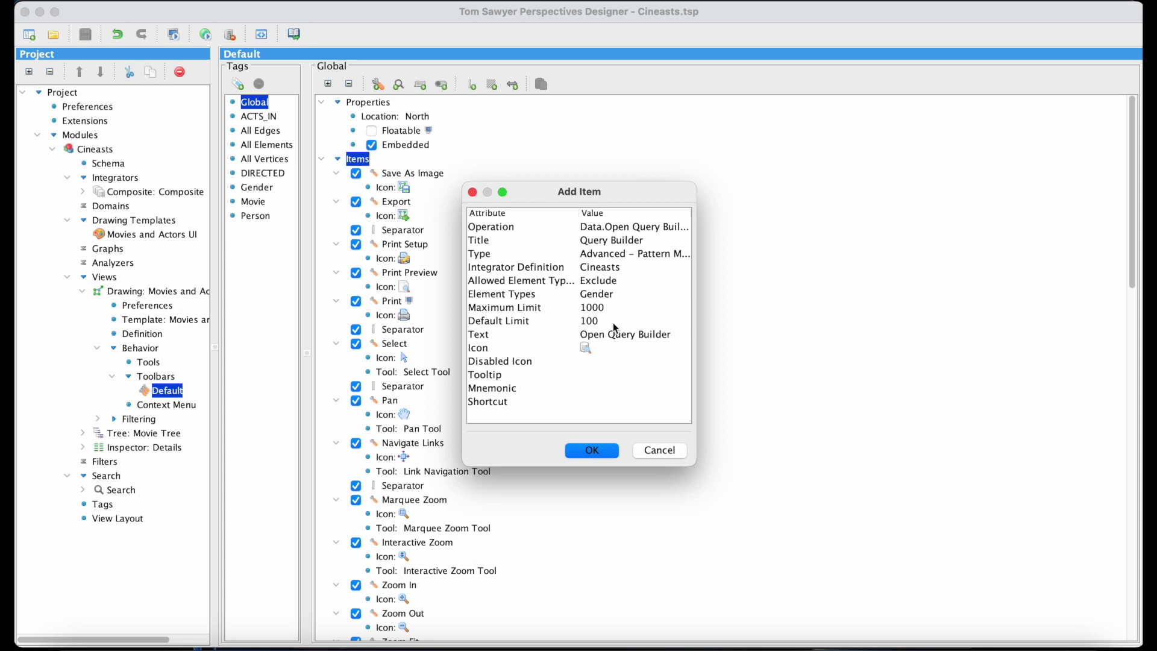
Step: Set the new item's text to Find and add it to the toolbar
click(652, 335)
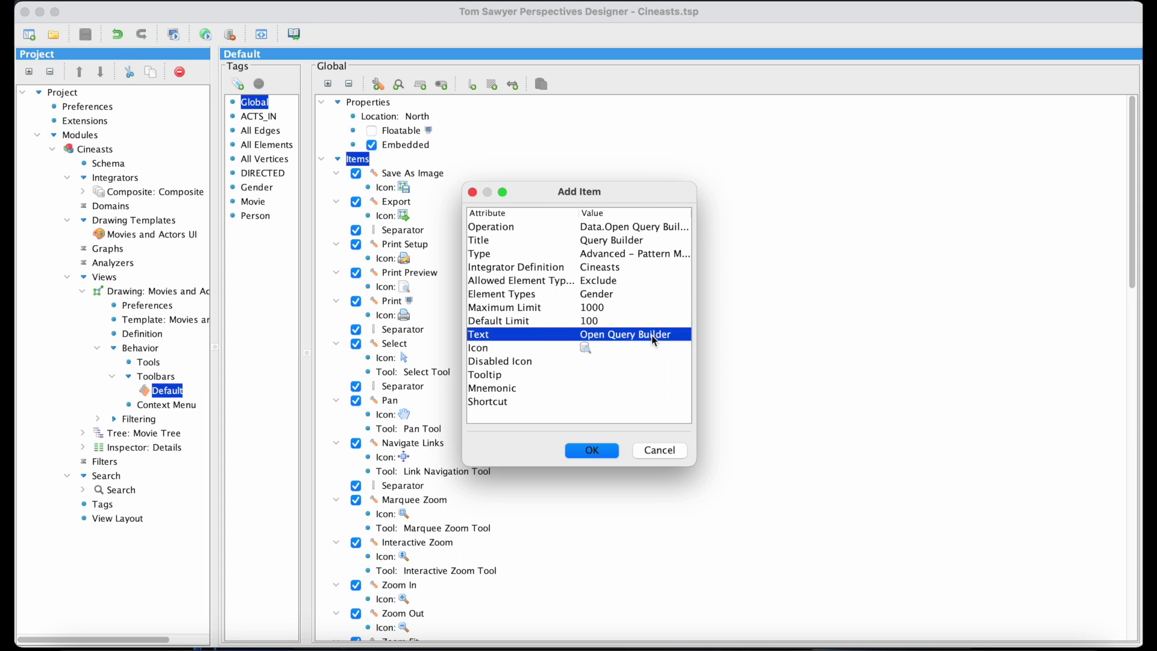
click(652, 335)
triple_click(652, 335)
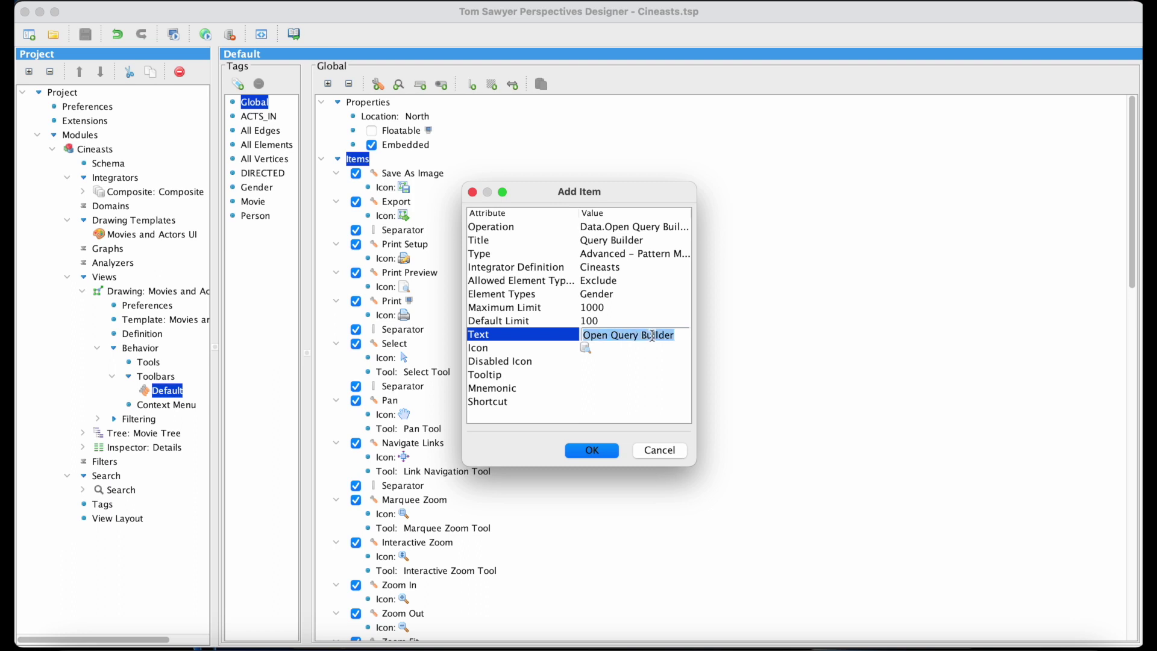
text(Find)
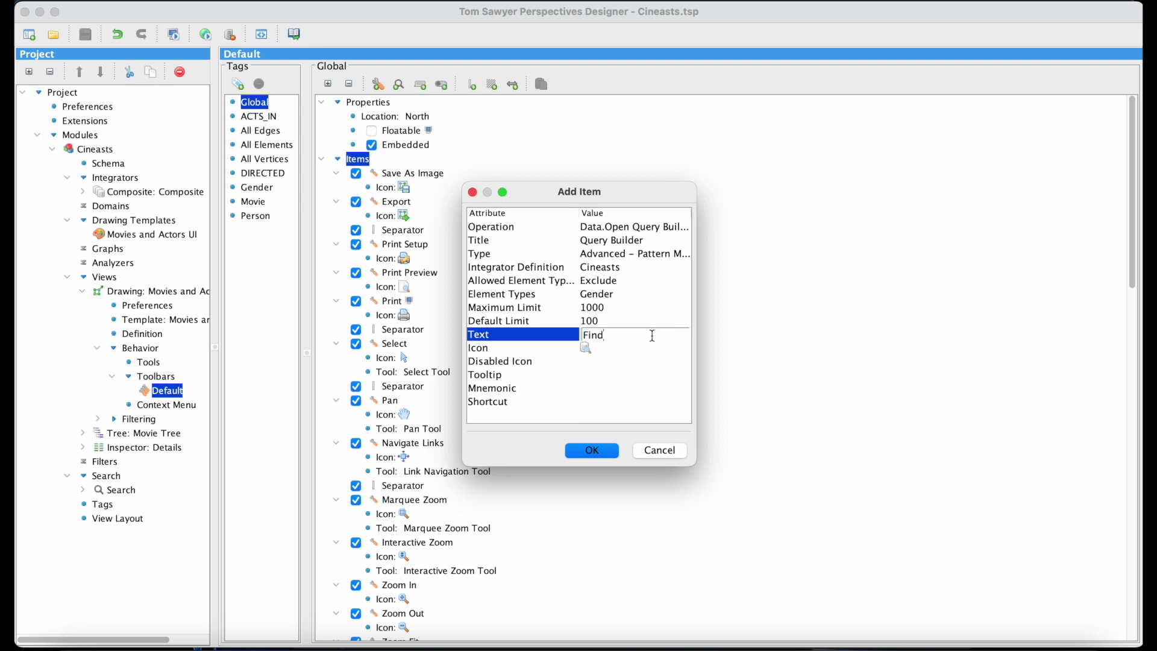
click(612, 451)
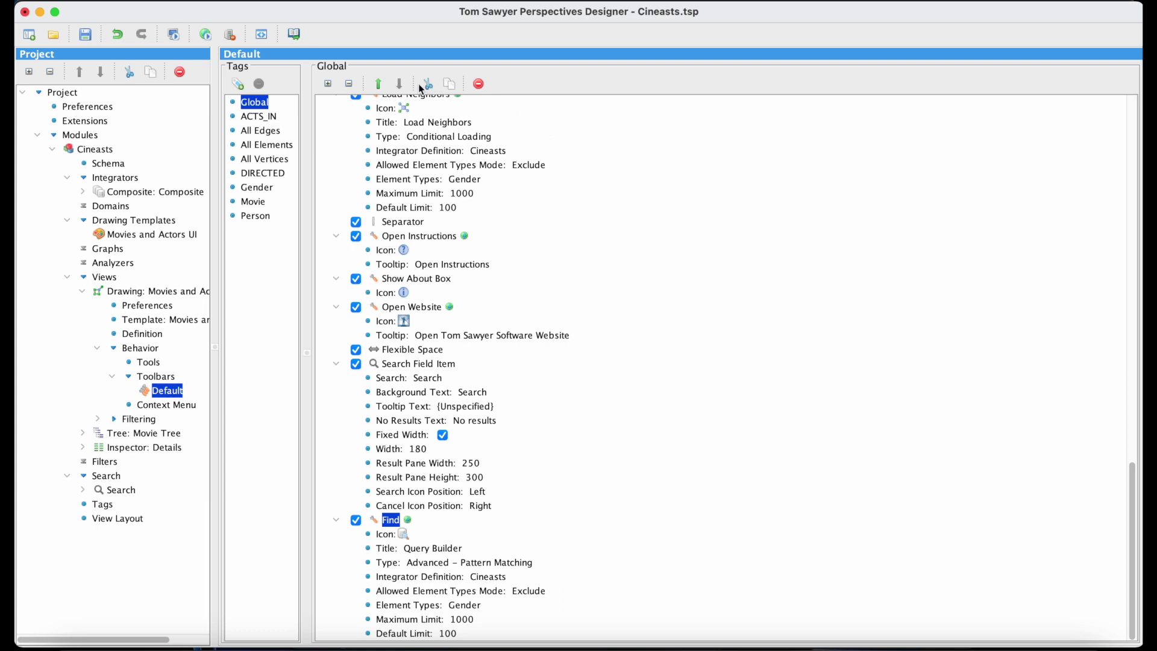
Step: Move the Find item up the toolbar's item list to just above Load Neighbors
click(377, 84)
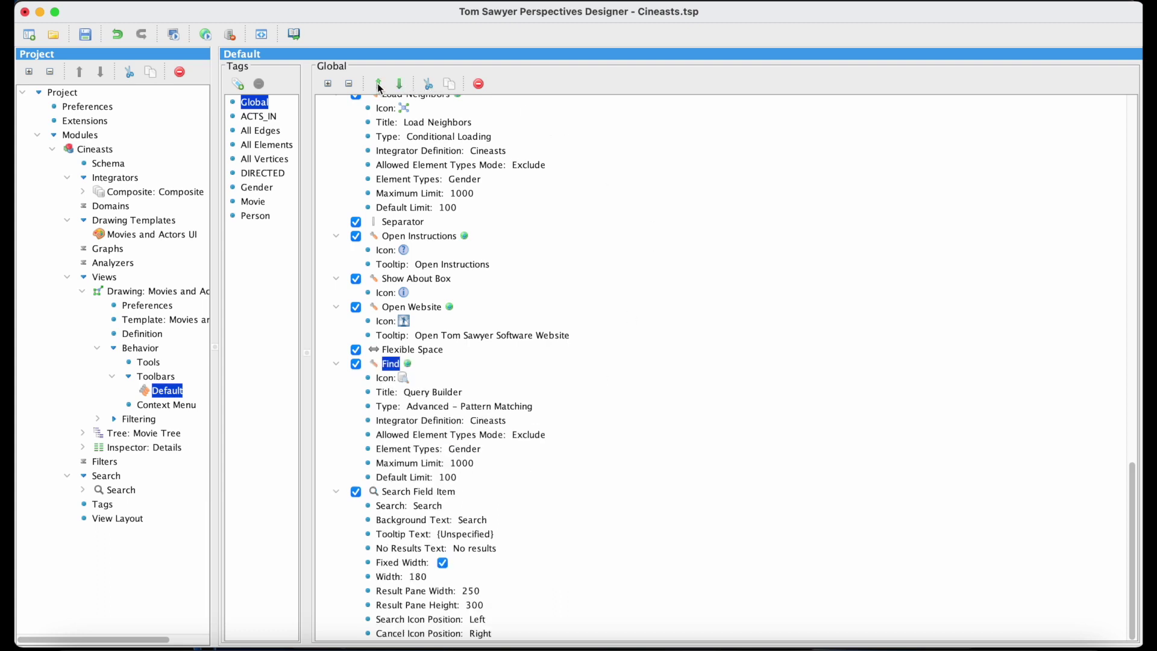
click(379, 85)
click(379, 85)
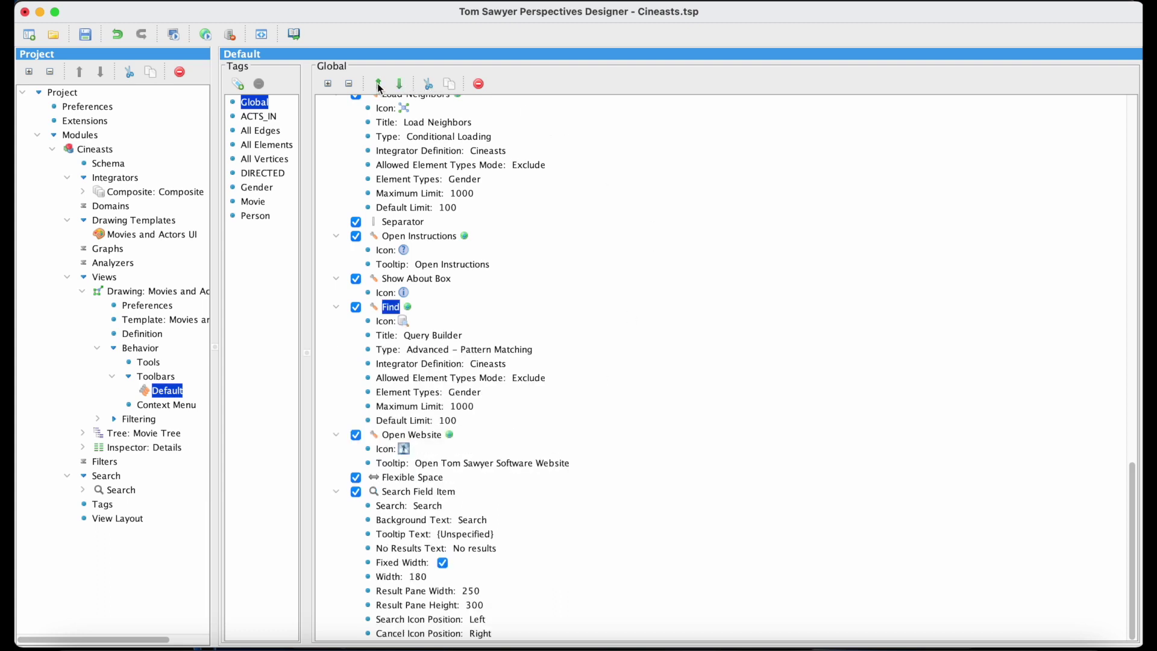
click(379, 85)
click(379, 85)
click(379, 85)
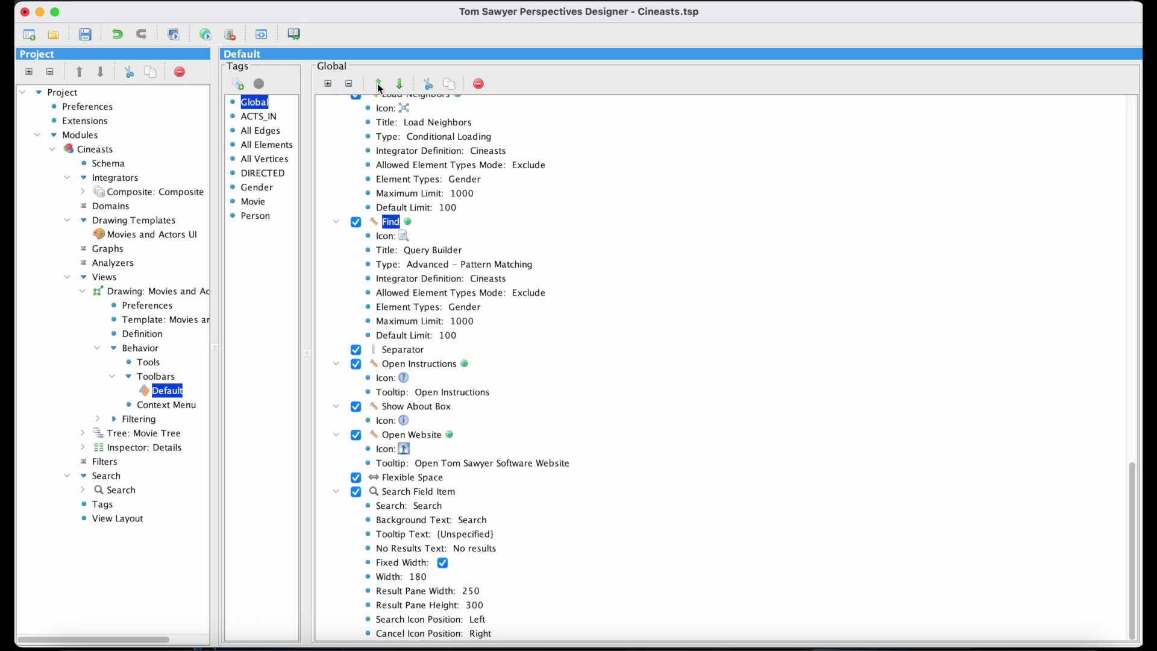
click(379, 85)
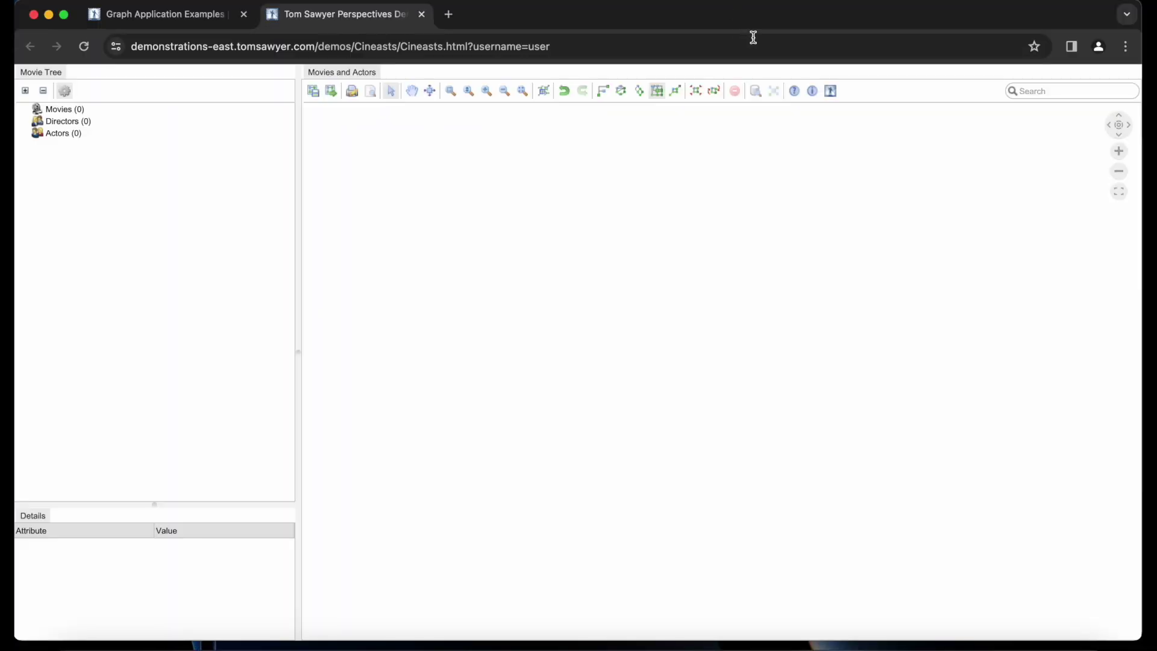
Step: In the Cineasts web demo, build a Person ACTS_IN Movie pattern with the query builder, view its generated query, and run it
click(758, 93)
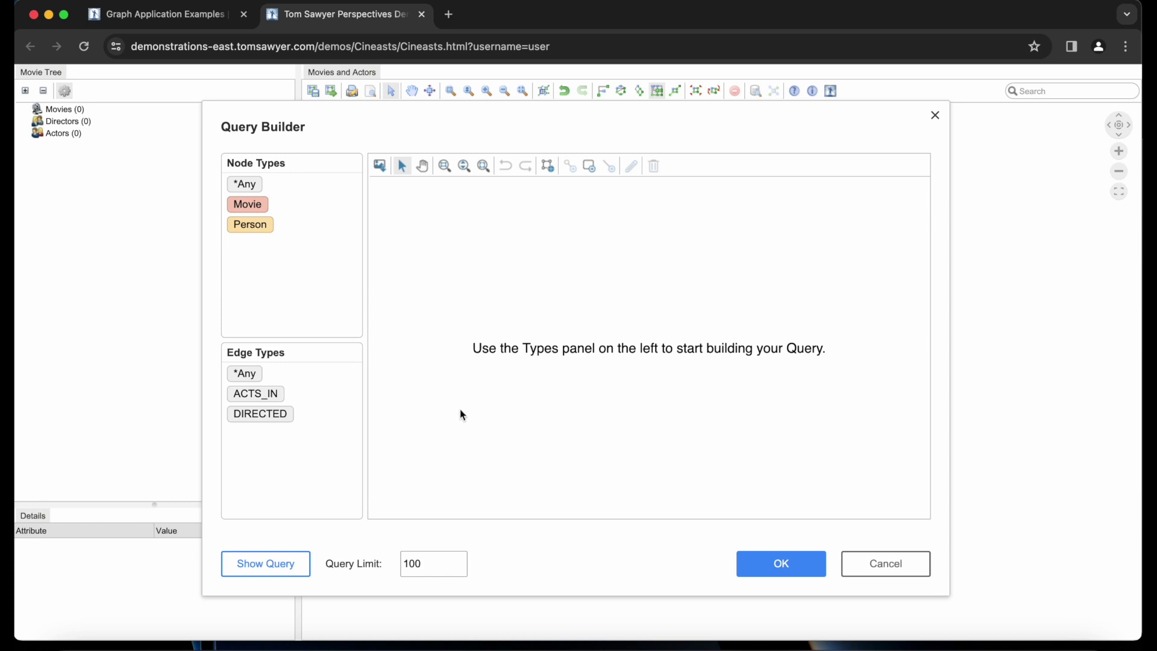
click(255, 394)
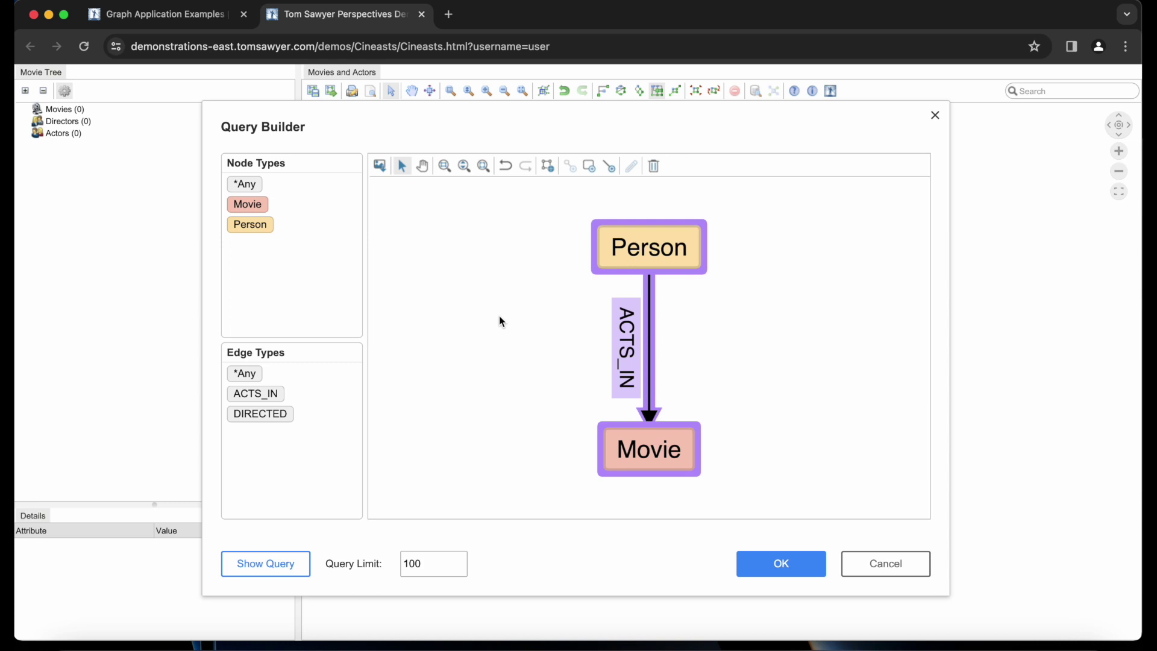
click(307, 564)
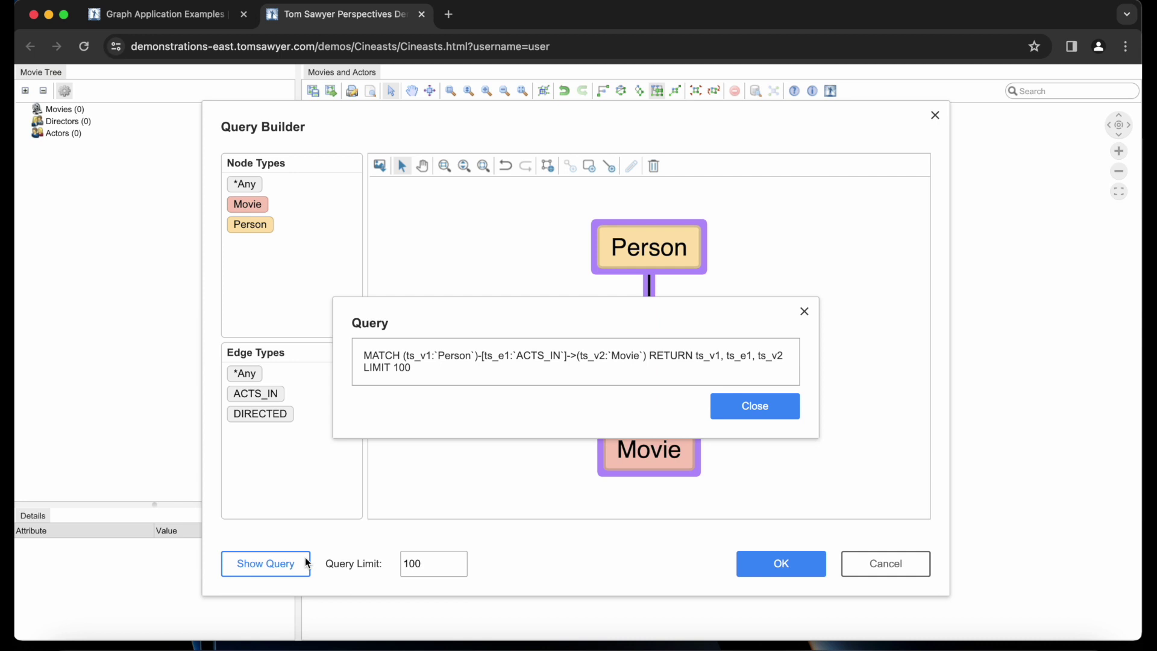
click(732, 416)
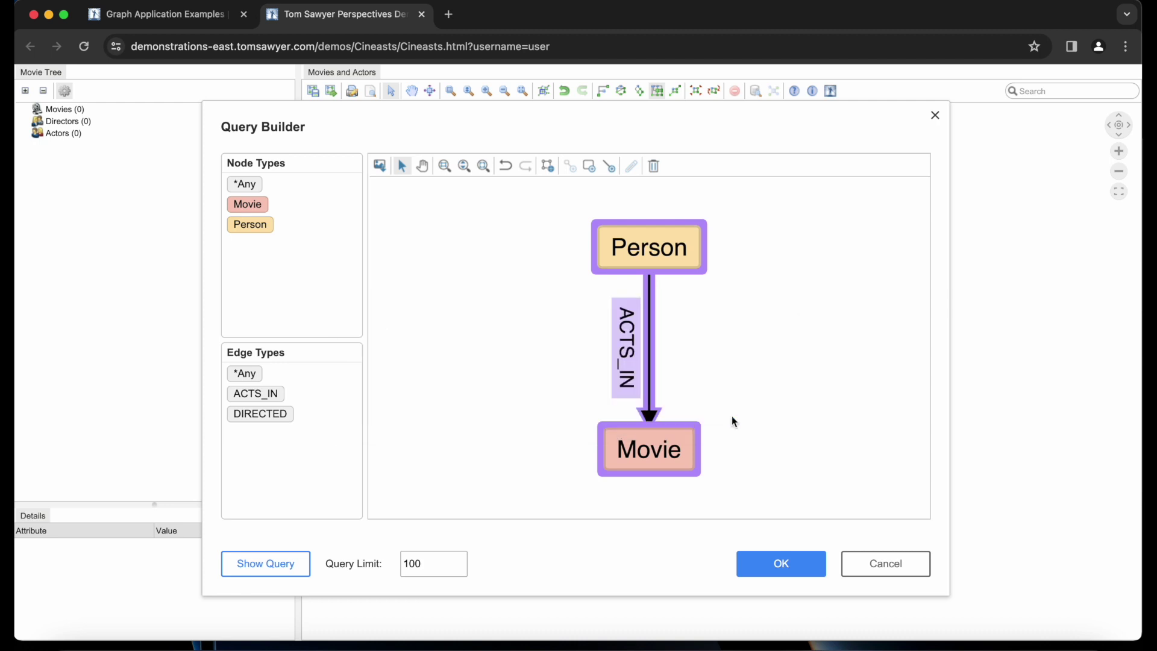
click(811, 575)
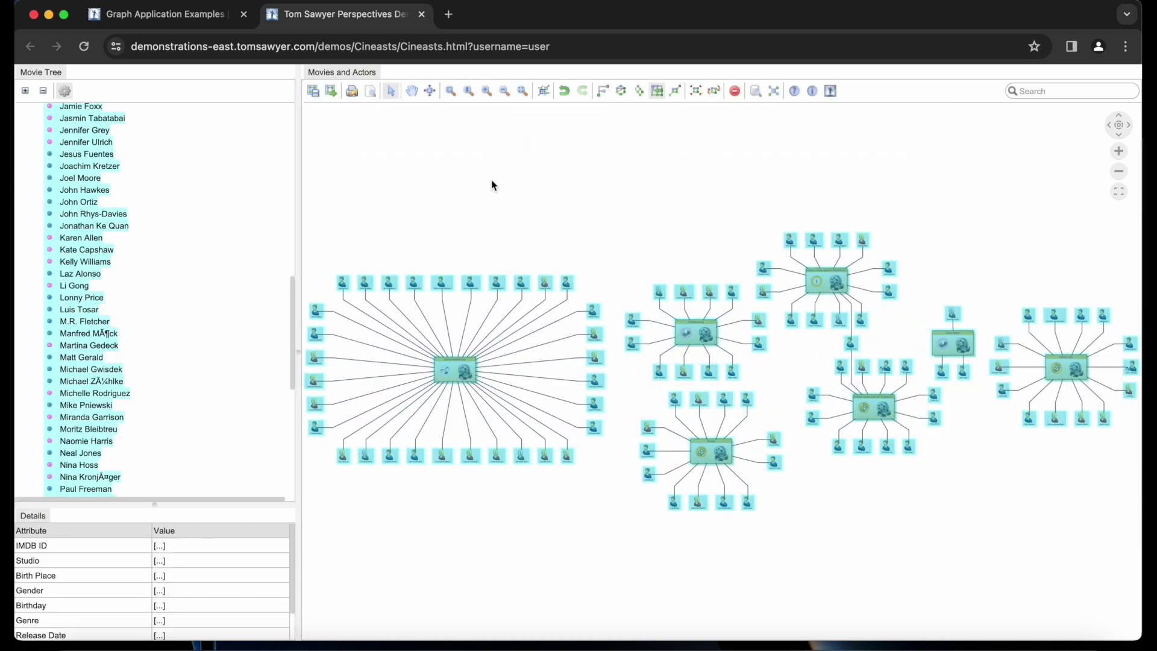
Step: Examine the Dirty Dancing cluster up close with the selection cleared, and return to the whole drawing
click(451, 90)
drag(596, 242, 794, 388)
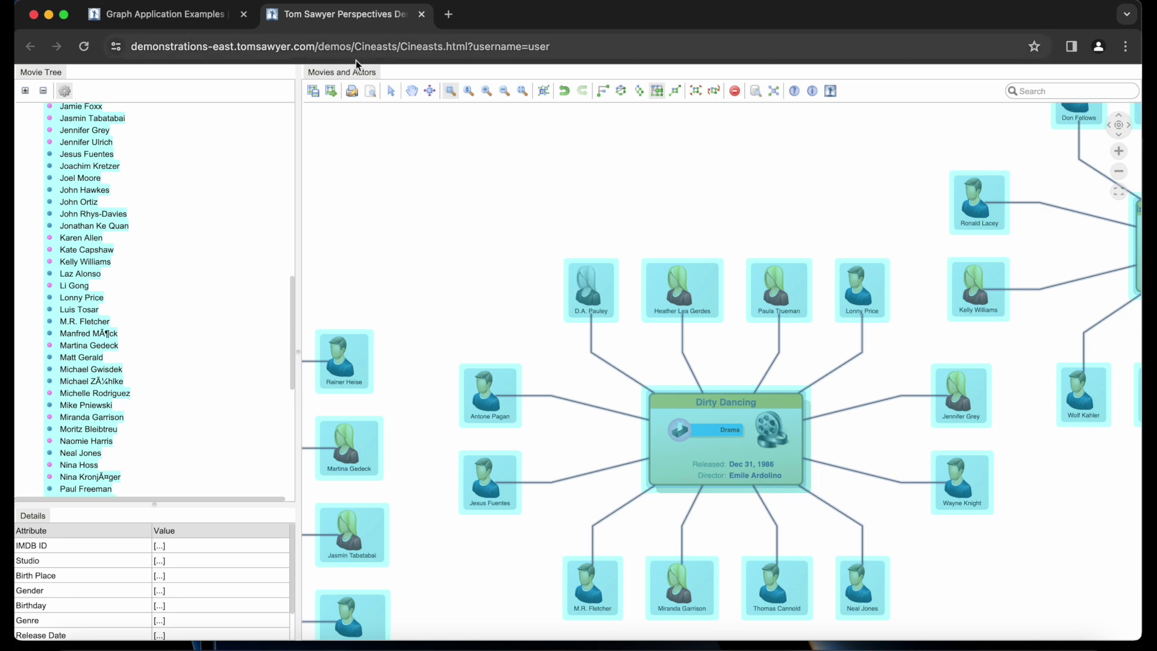
click(391, 90)
click(384, 122)
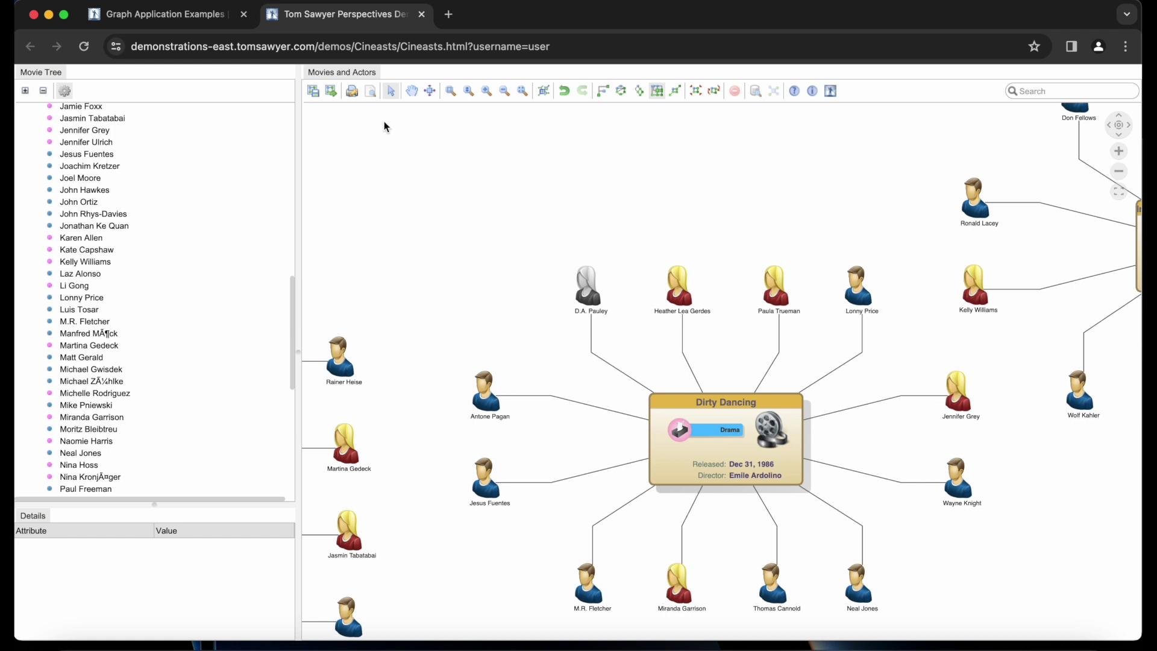
click(523, 91)
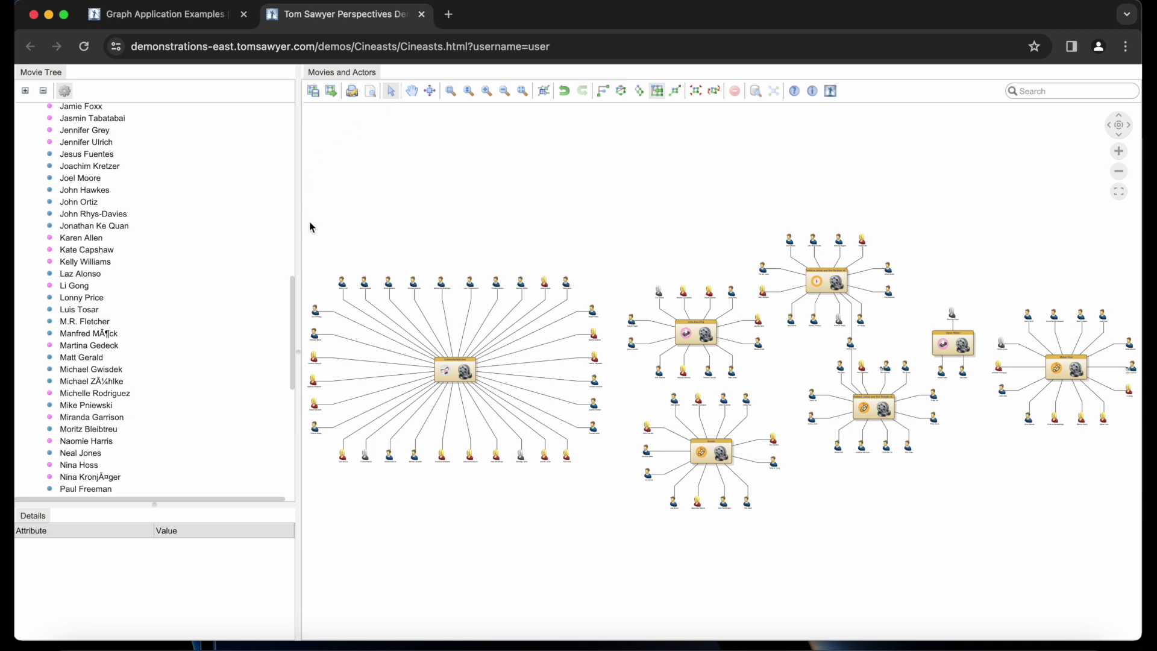
Step: Delete all loaded movies and actors from the drawing and reopen the query builder
drag(327, 244, 1136, 551)
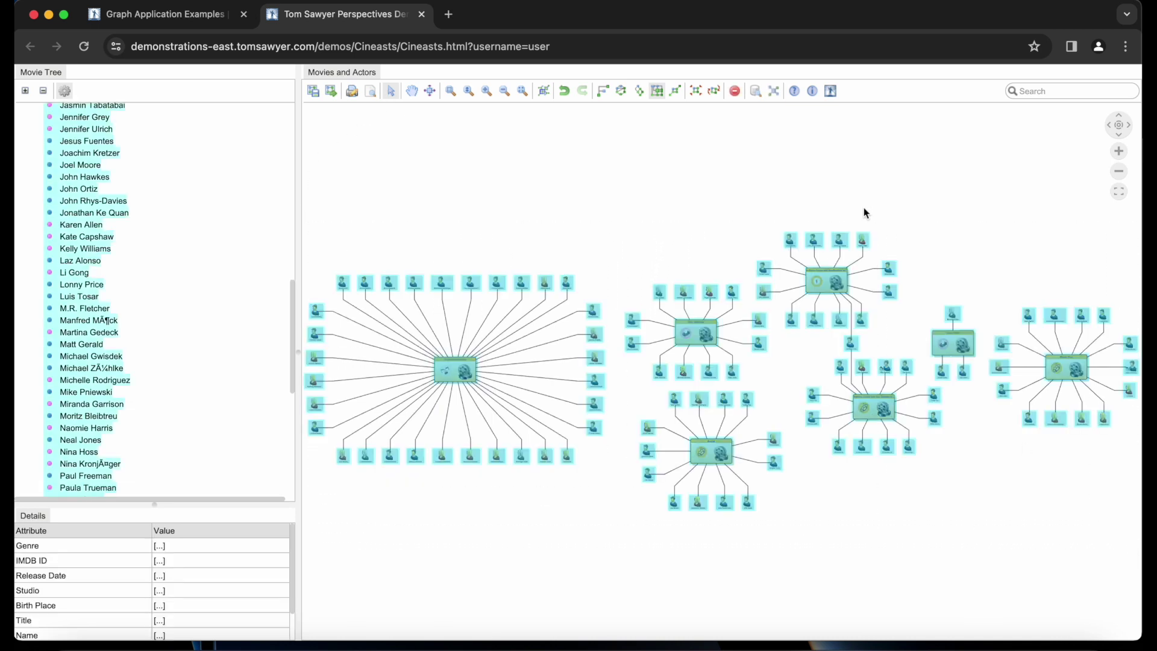
click(736, 91)
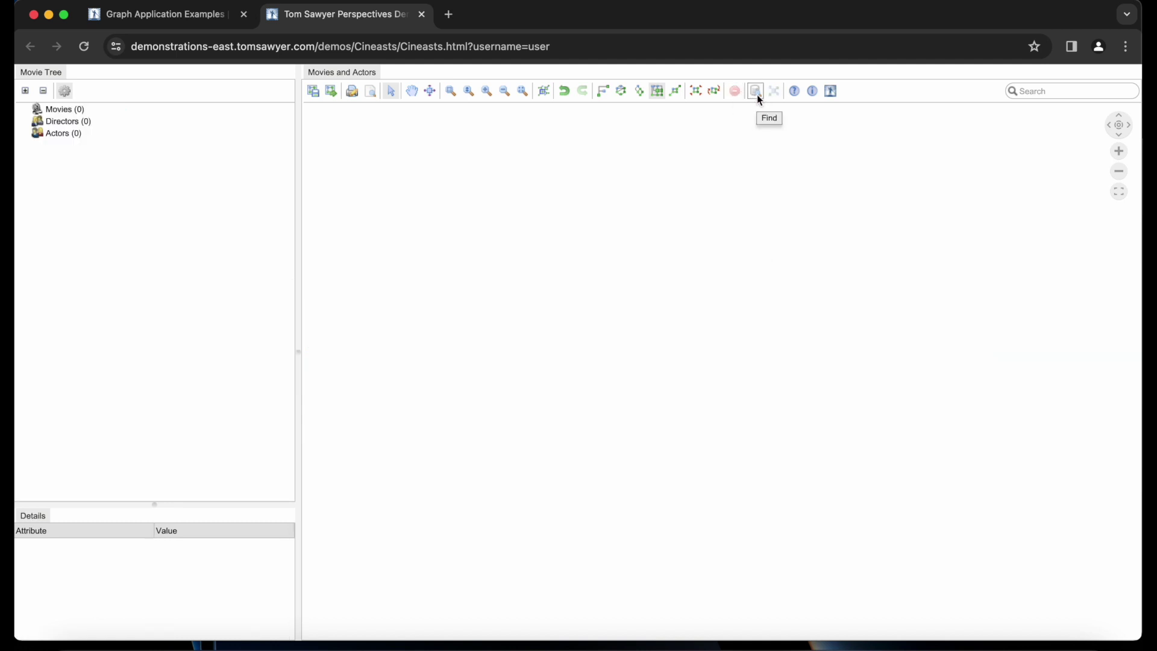
click(757, 95)
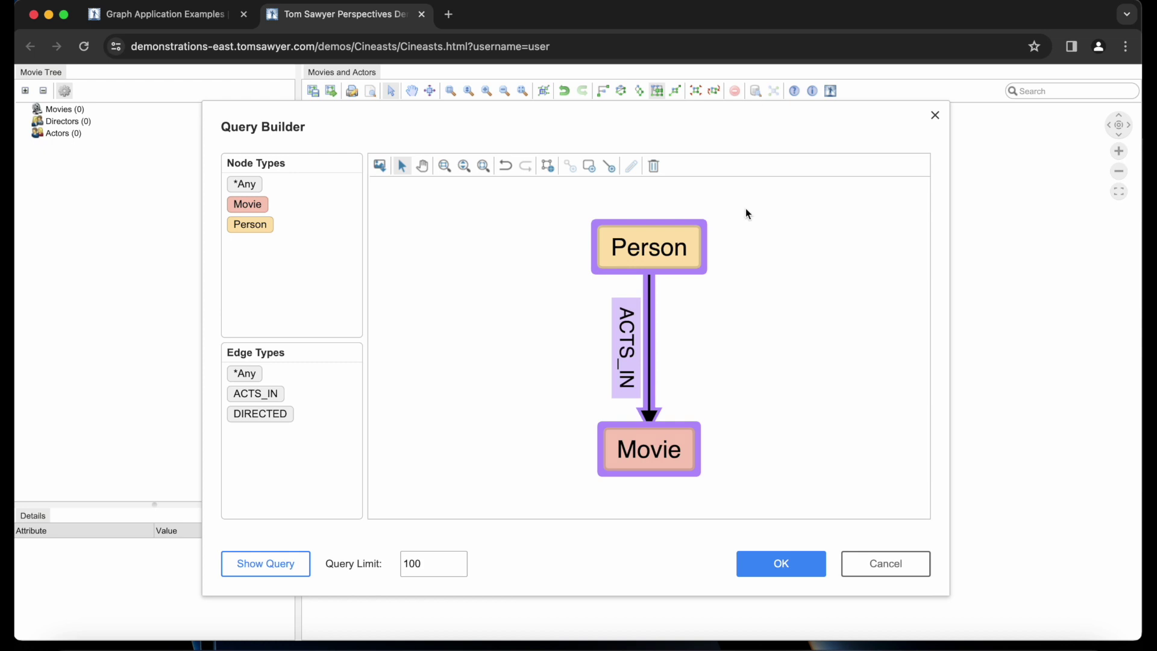
Step: Add a DIRECTED edge from Person to Movie alongside the ACTS_IN edge in the pattern and run the query
click(733, 308)
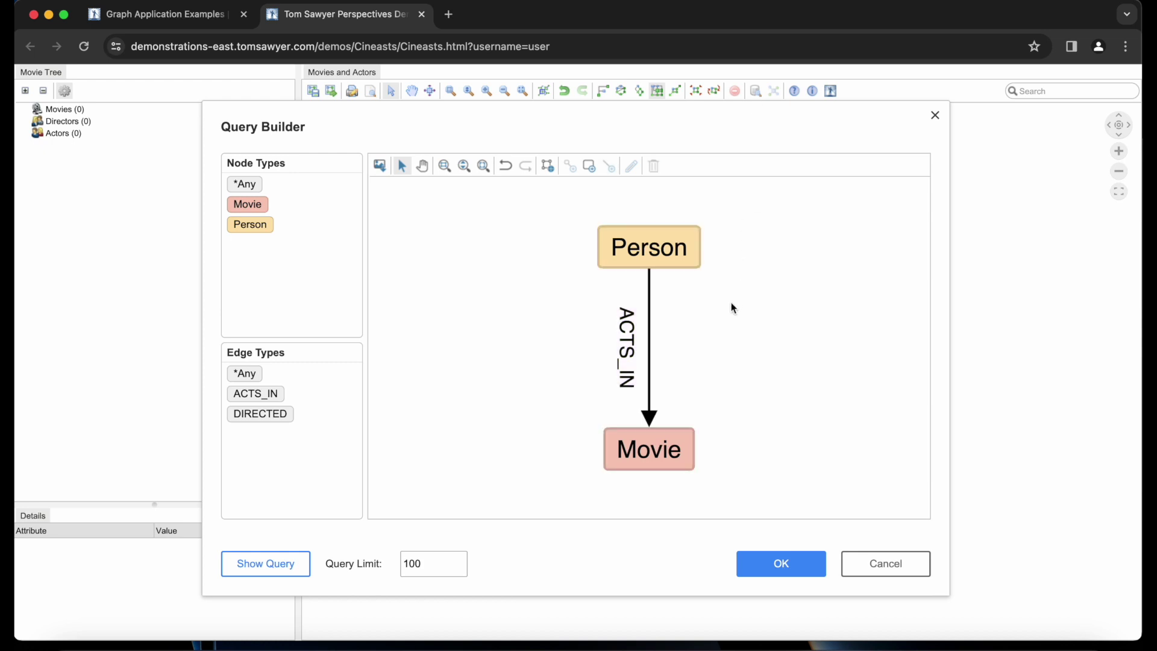
drag(694, 202, 684, 479)
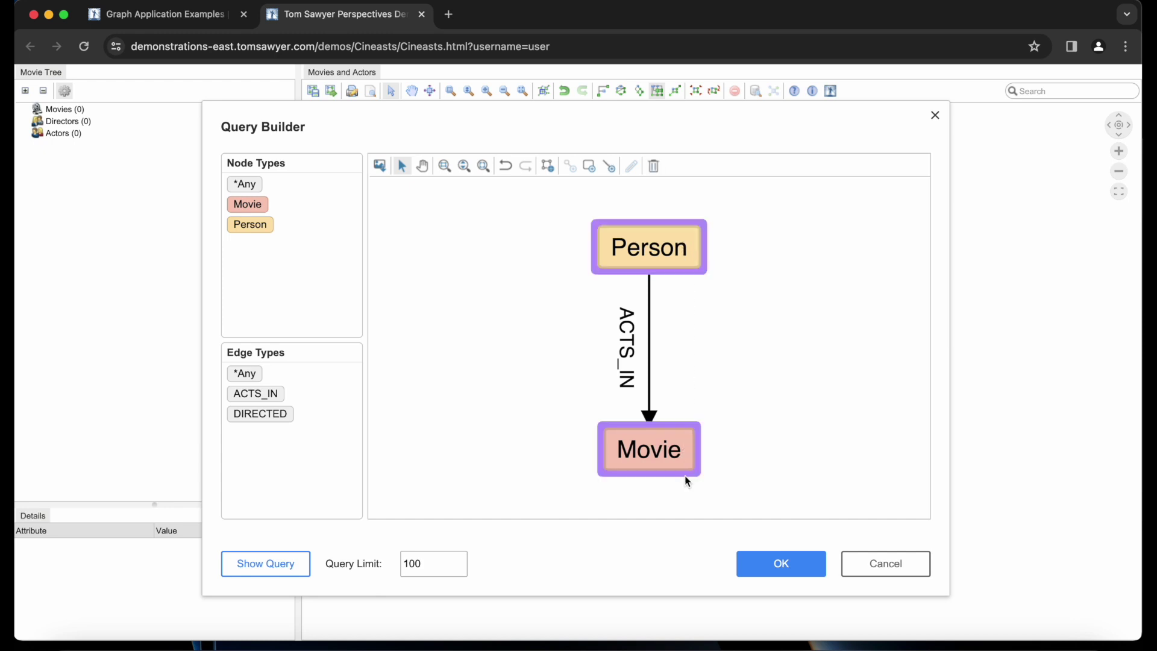
click(288, 416)
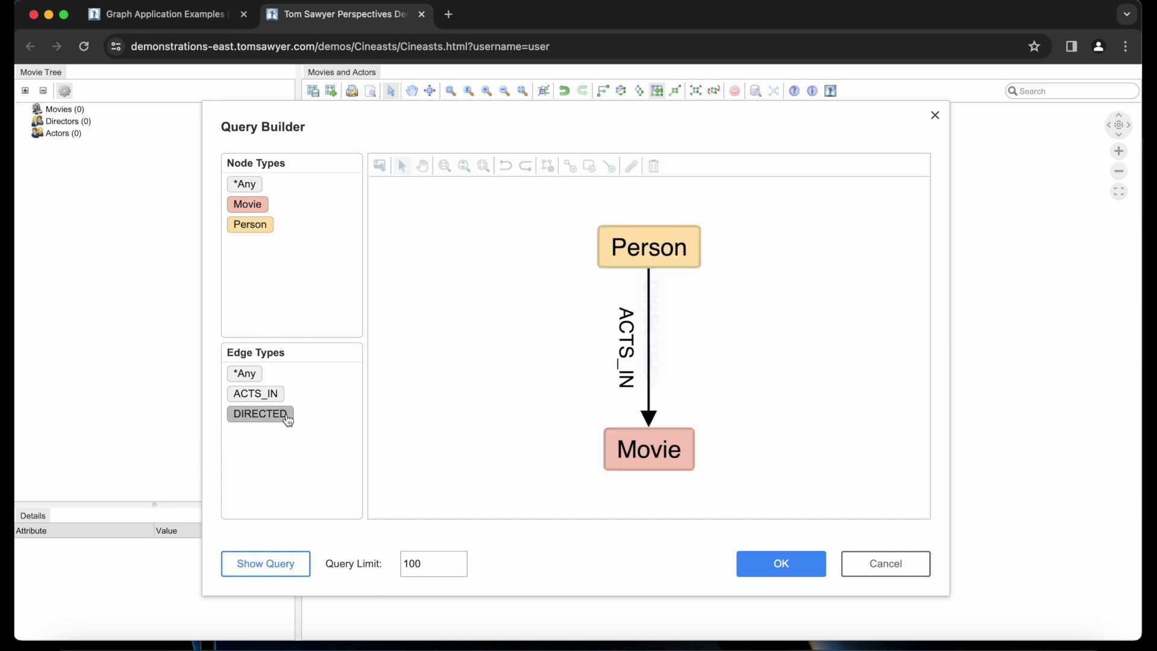
click(461, 391)
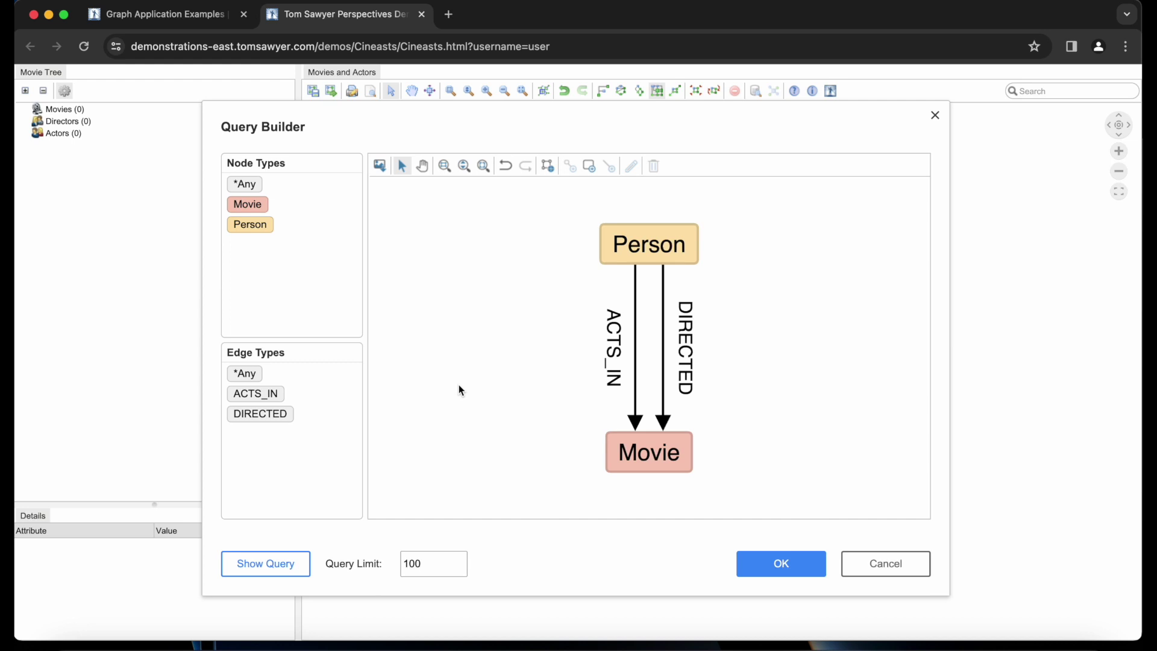
click(753, 564)
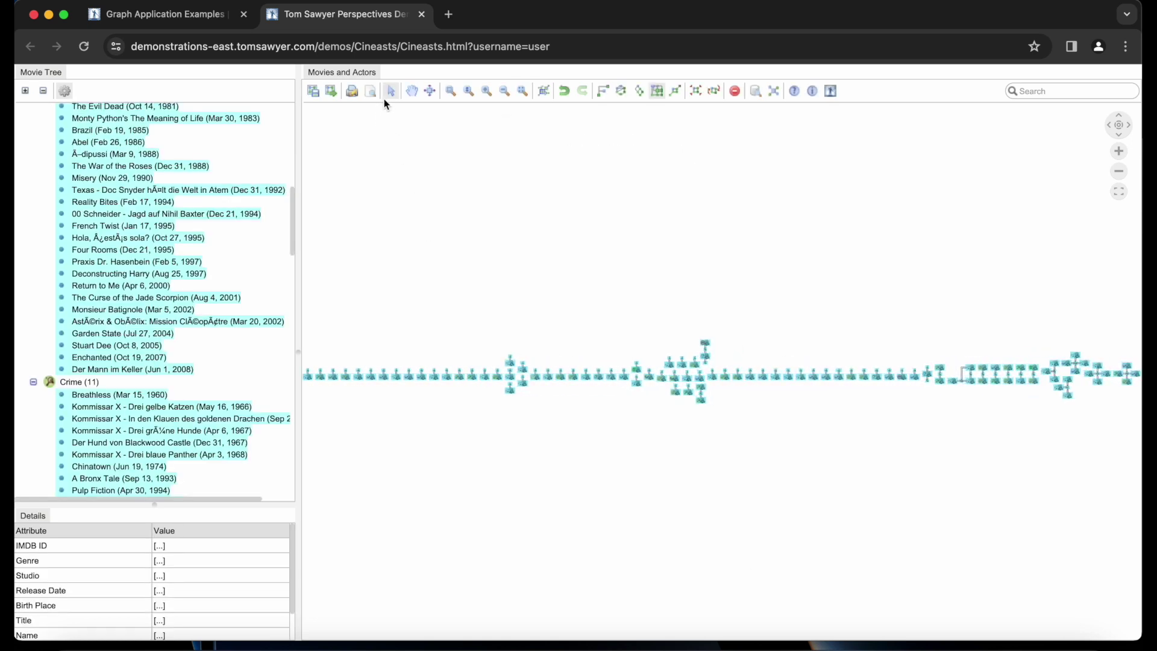
Step: Examine the movie and director clusters near the drawing's far end up close, and return to the whole drawing
click(451, 91)
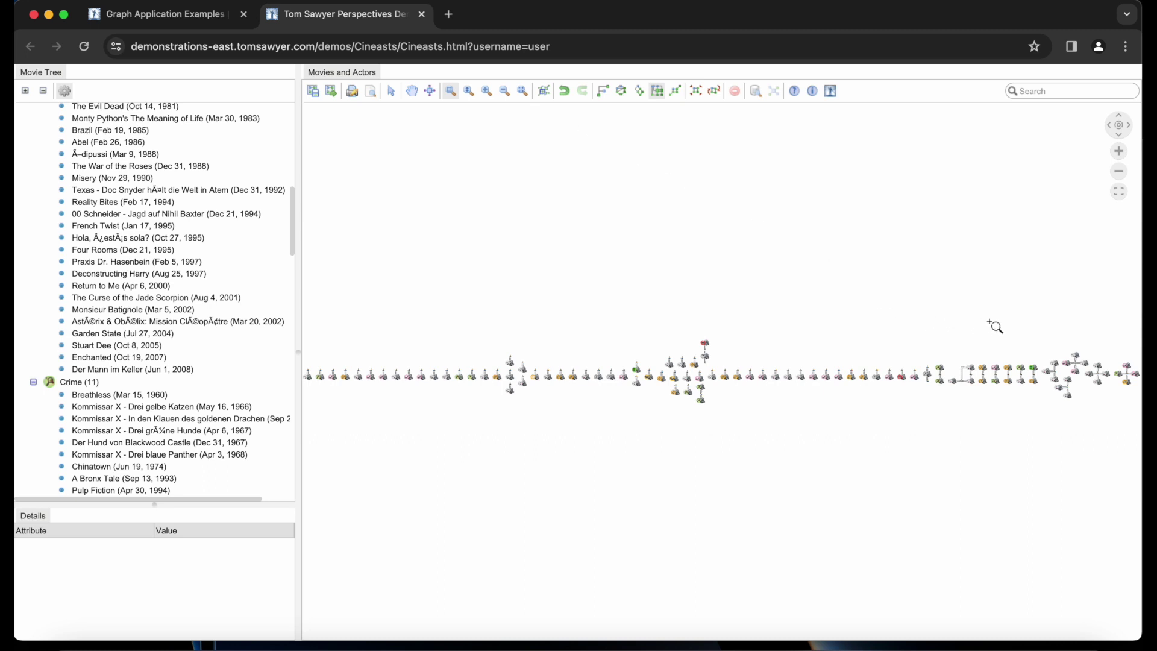
drag(1054, 338, 1091, 374)
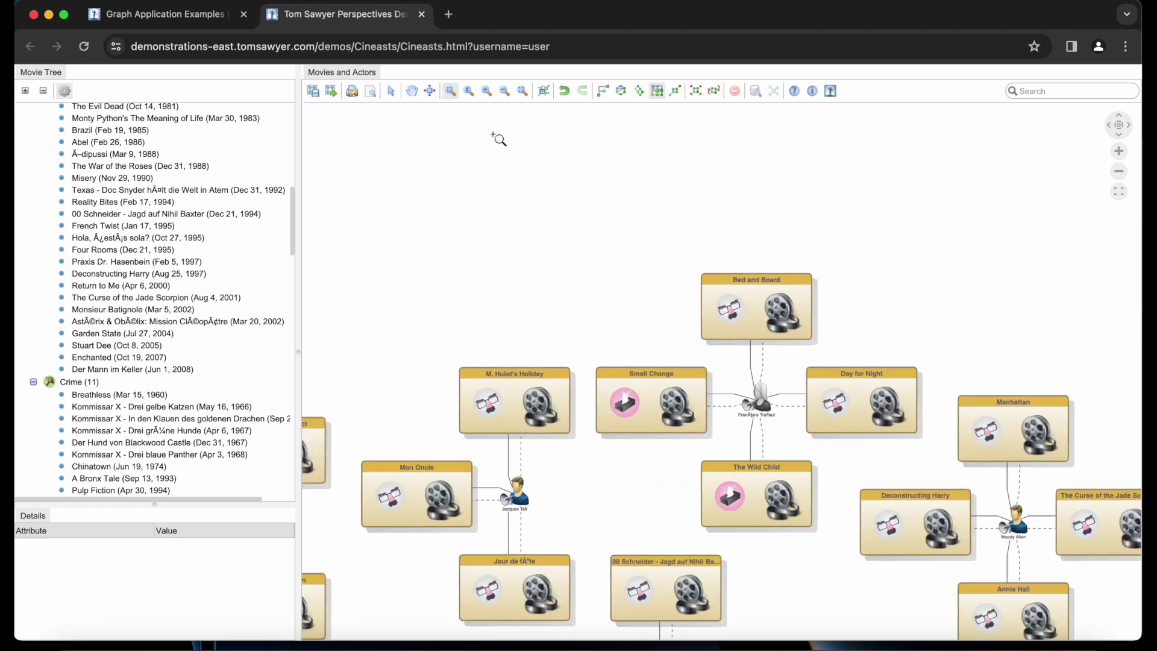
click(522, 93)
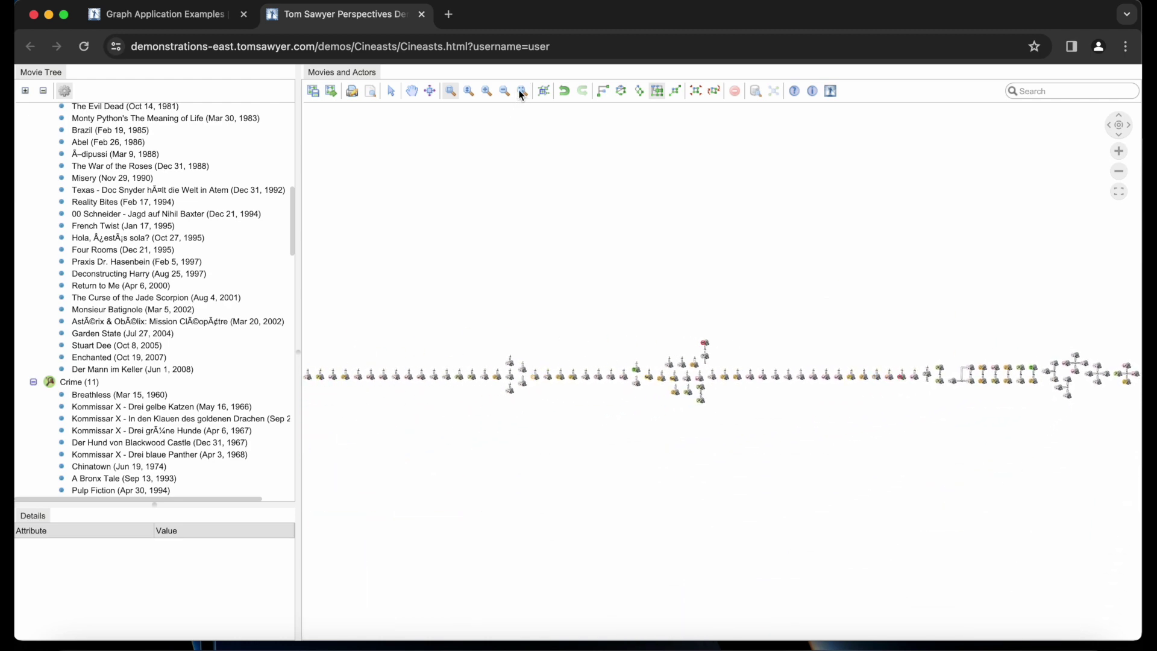
Step: Delete all movies and people loaded by the ACTS_IN and DIRECTED query from the drawing
click(389, 91)
drag(336, 342, 1139, 465)
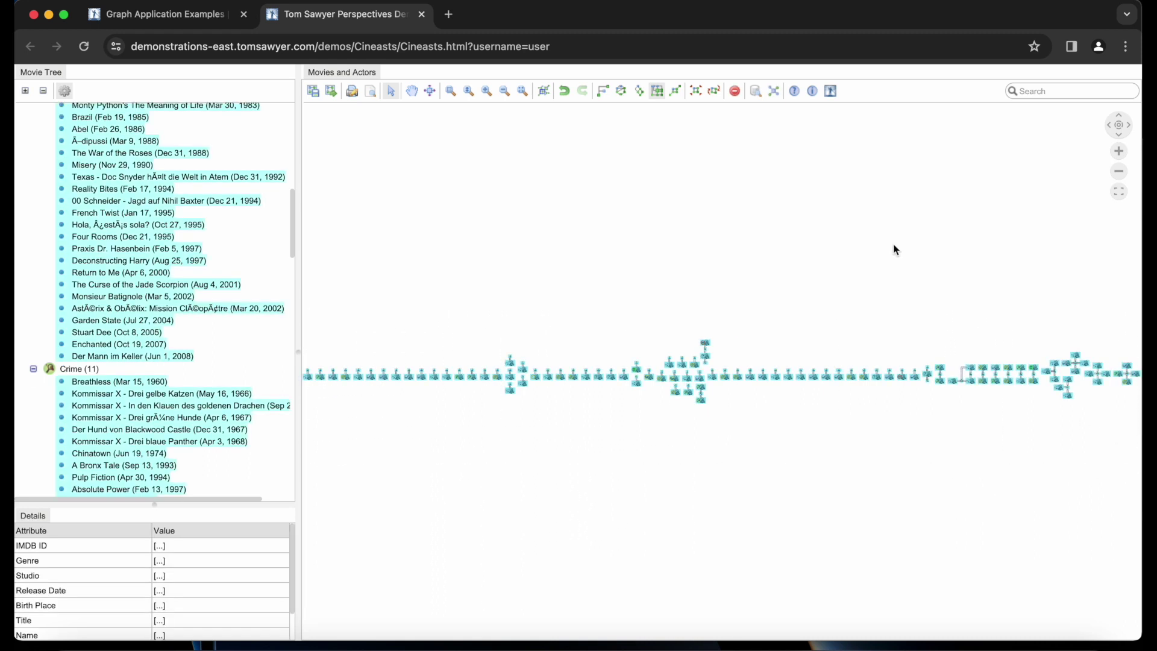
click(736, 92)
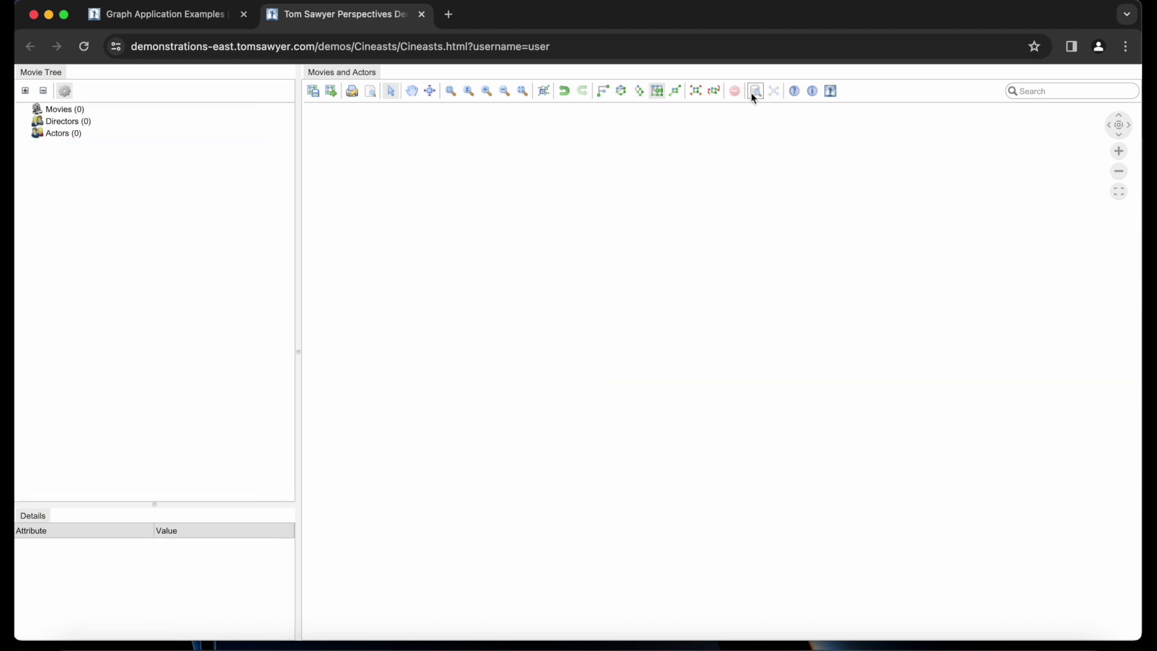
Step: Reopen the query builder and delete the whole existing Person and Movie pattern
click(753, 95)
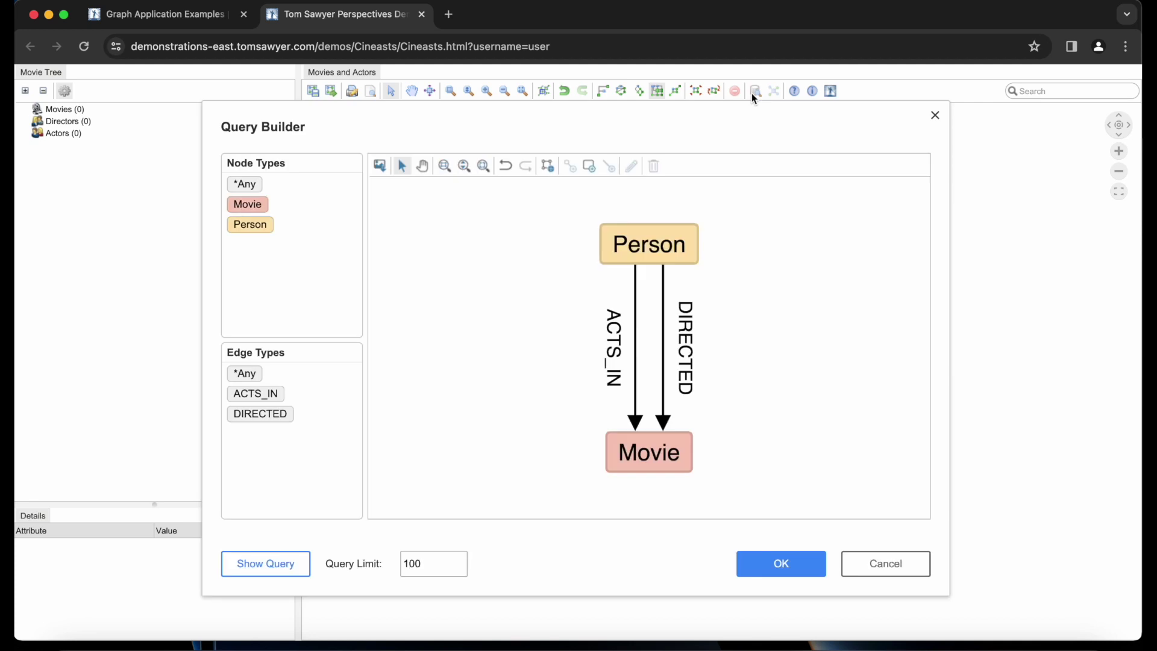
drag(577, 206, 732, 484)
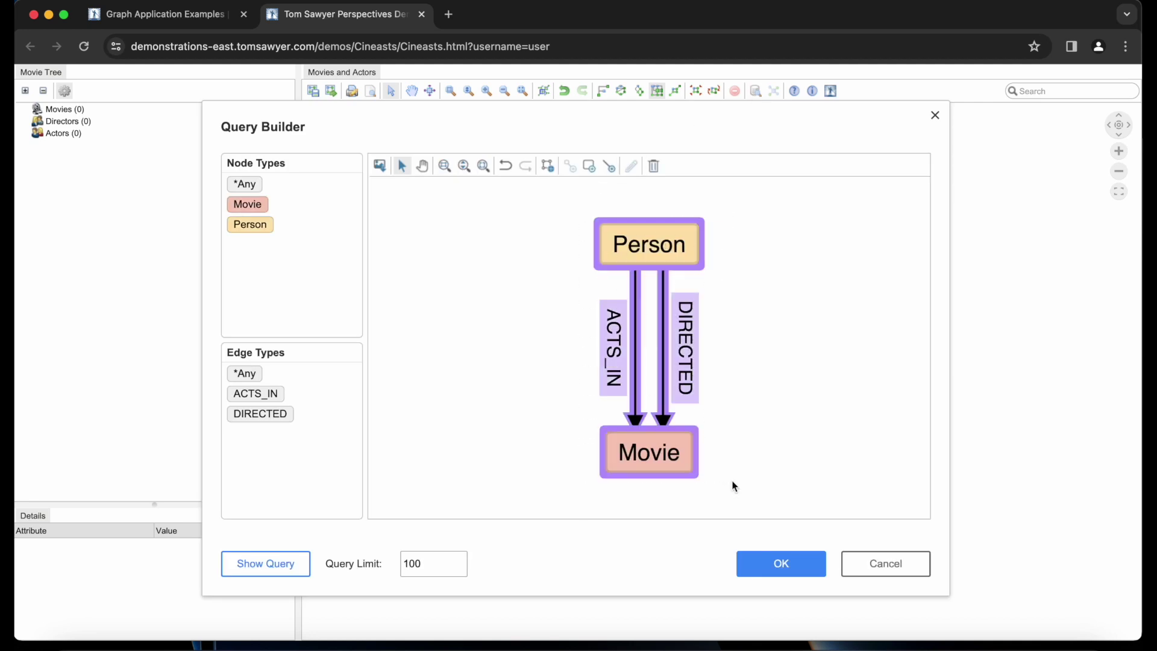
click(657, 168)
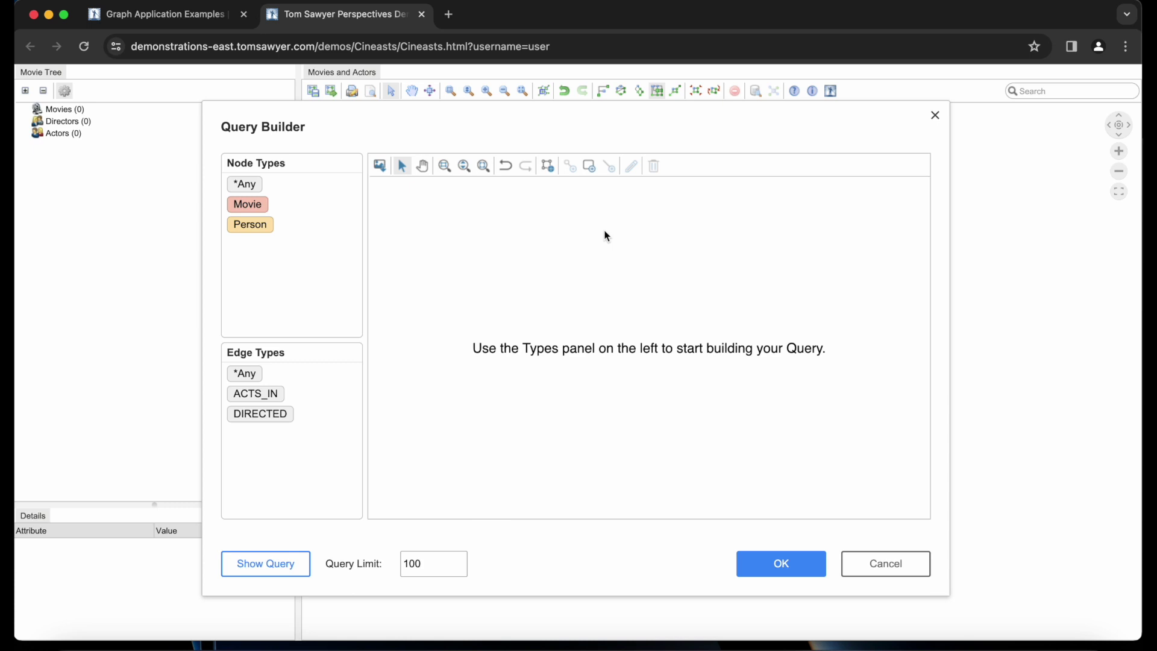
Step: Build a pattern with two Person nodes, each connected to the same Movie node by an ACTS_IN edge
click(277, 402)
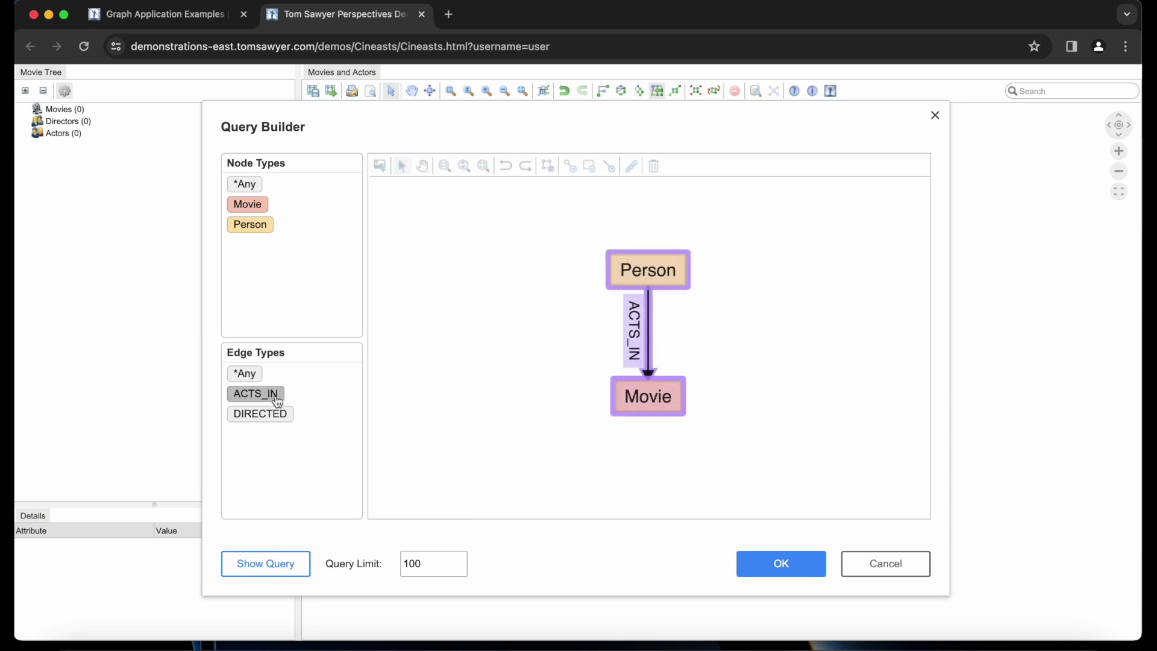
click(466, 279)
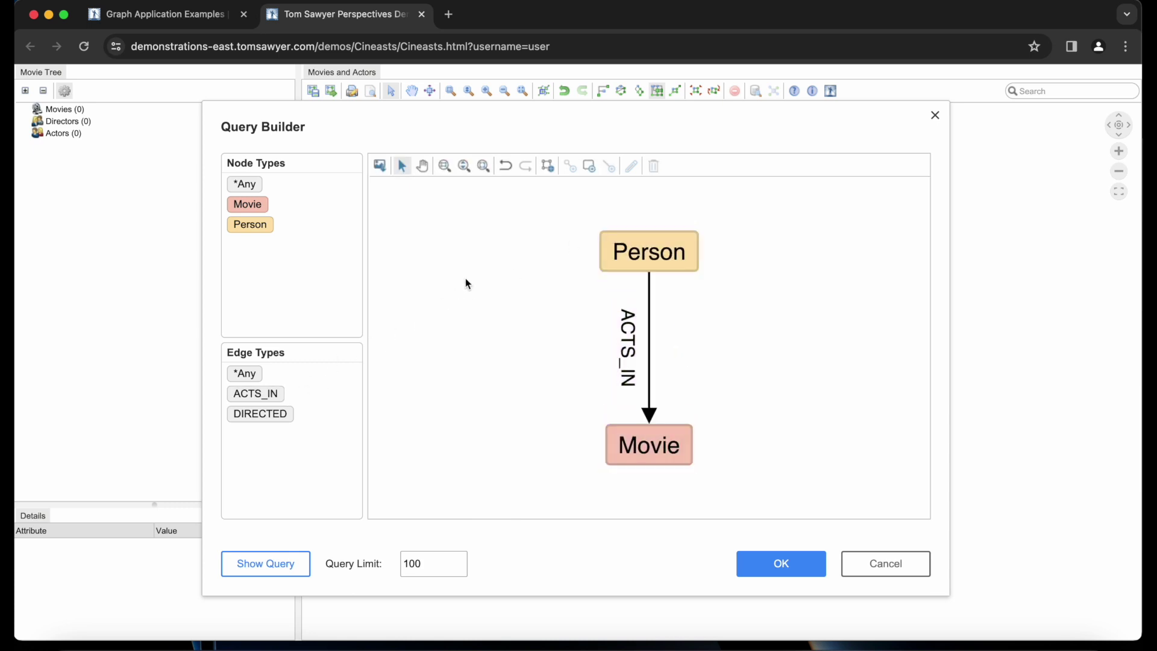
click(267, 230)
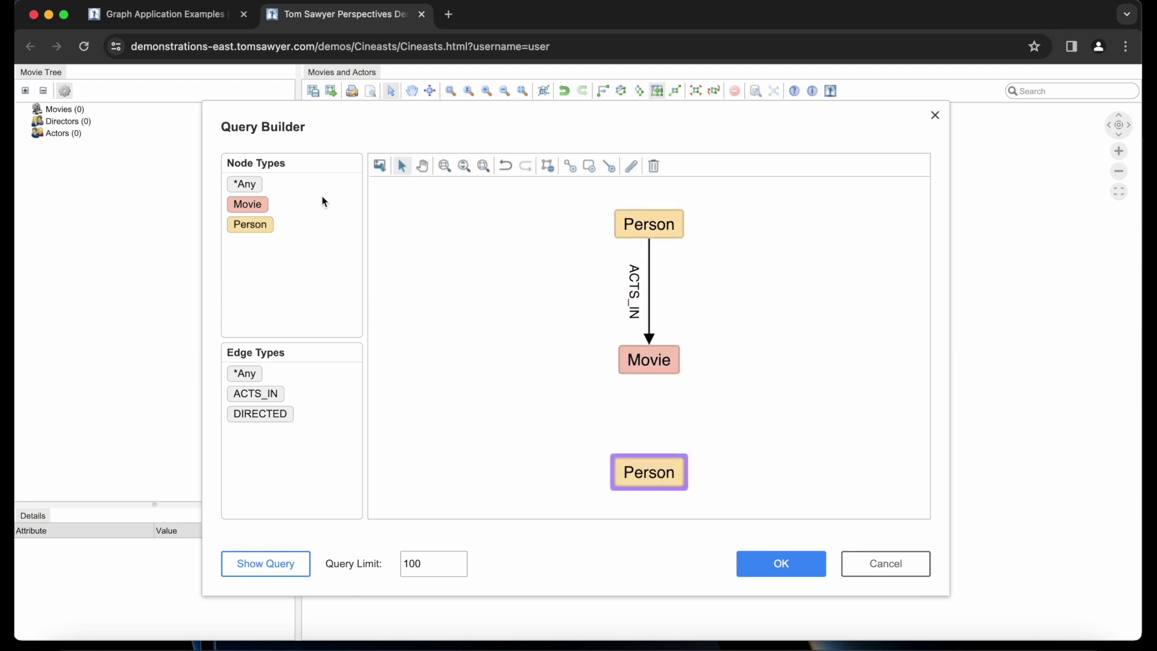
drag(592, 347, 647, 472)
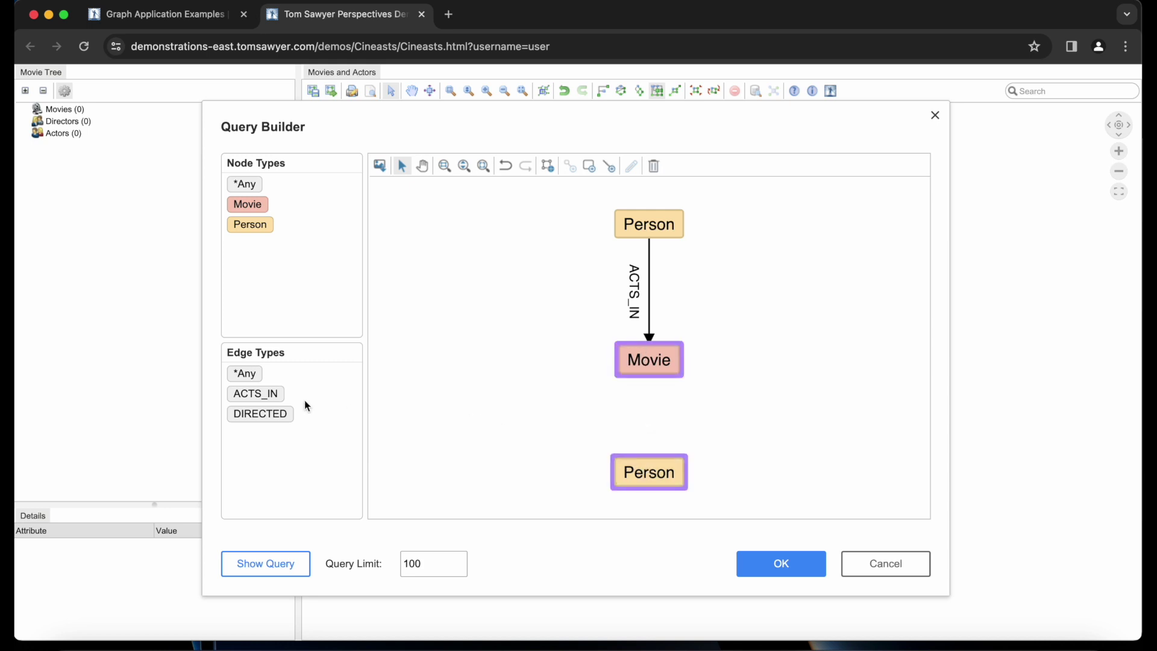
click(275, 396)
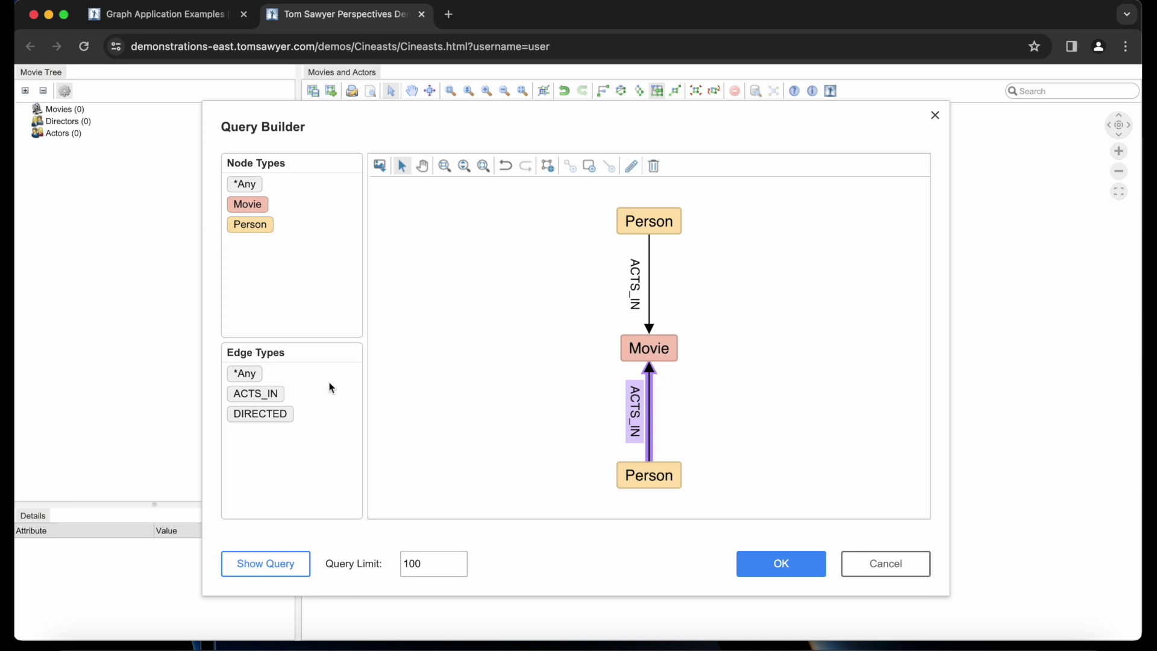
click(419, 359)
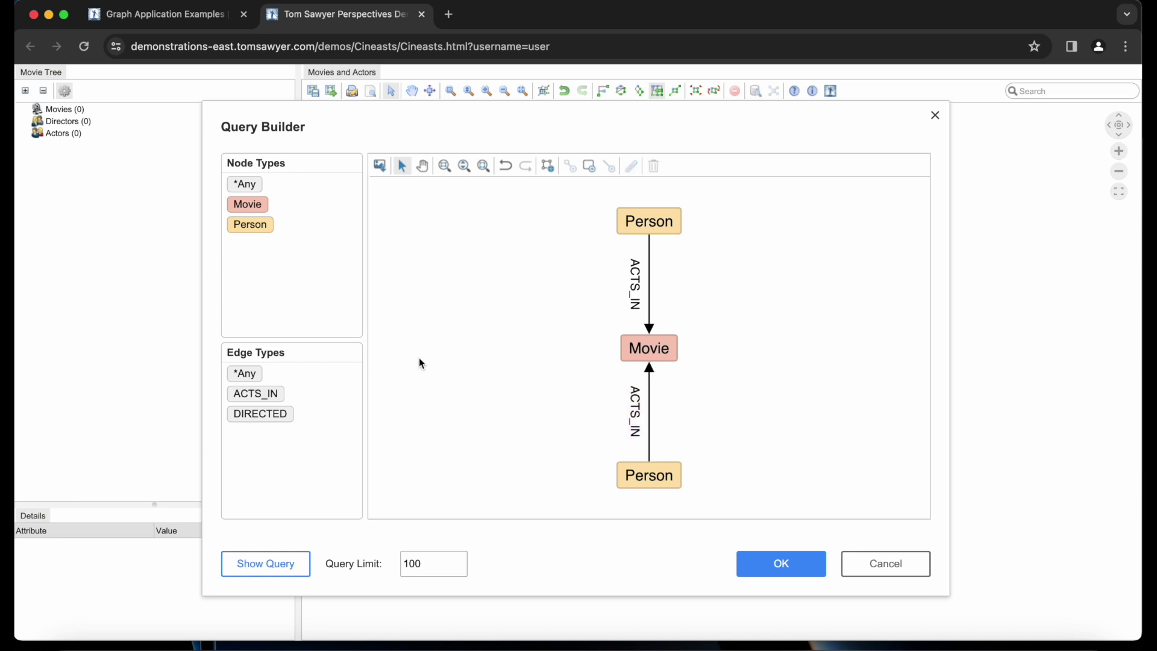
Step: Add a second Movie node beside the pattern and connect the upper Person to it with an ACTS_IN edge
click(256, 208)
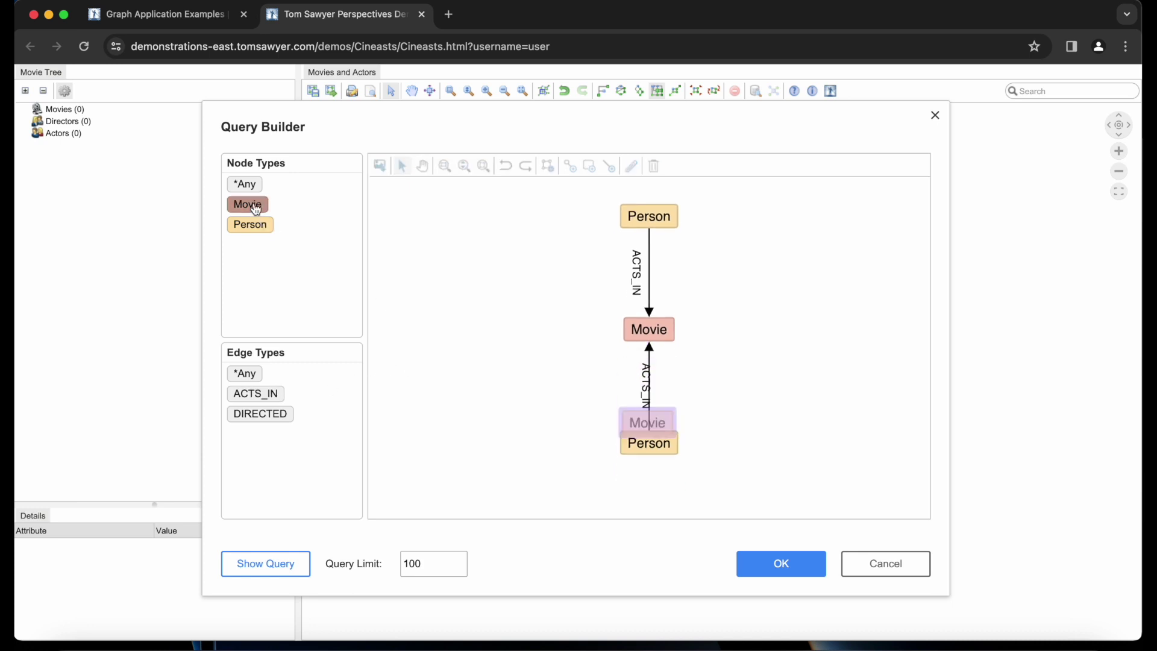
drag(649, 494, 518, 313)
click(482, 167)
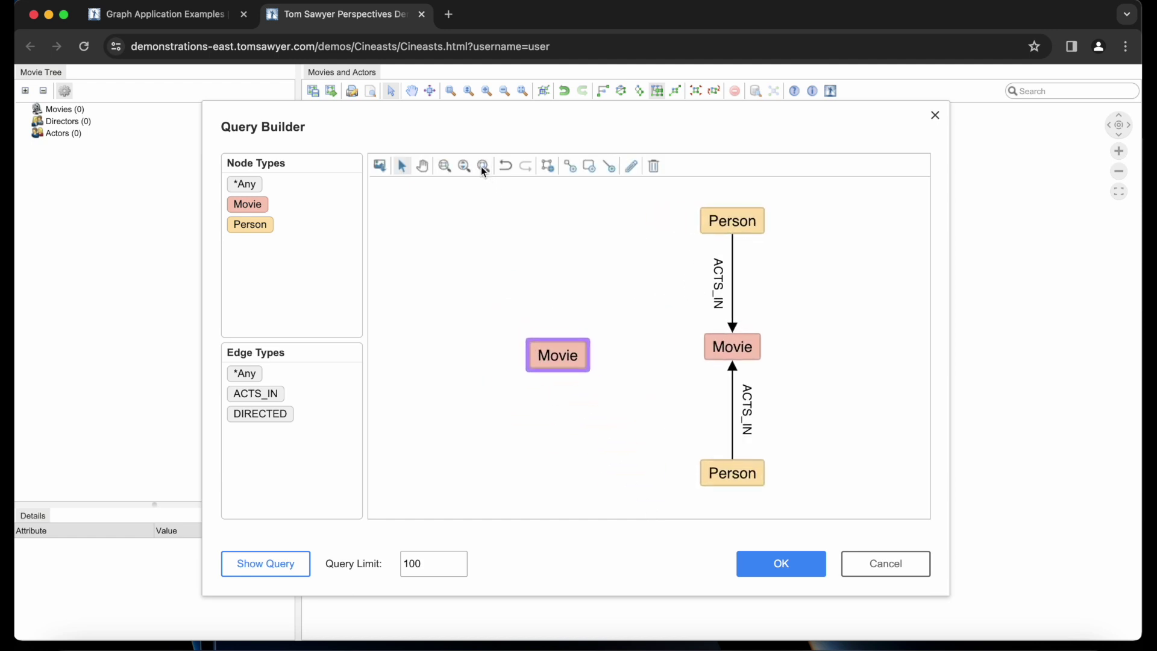
drag(717, 221, 658, 243)
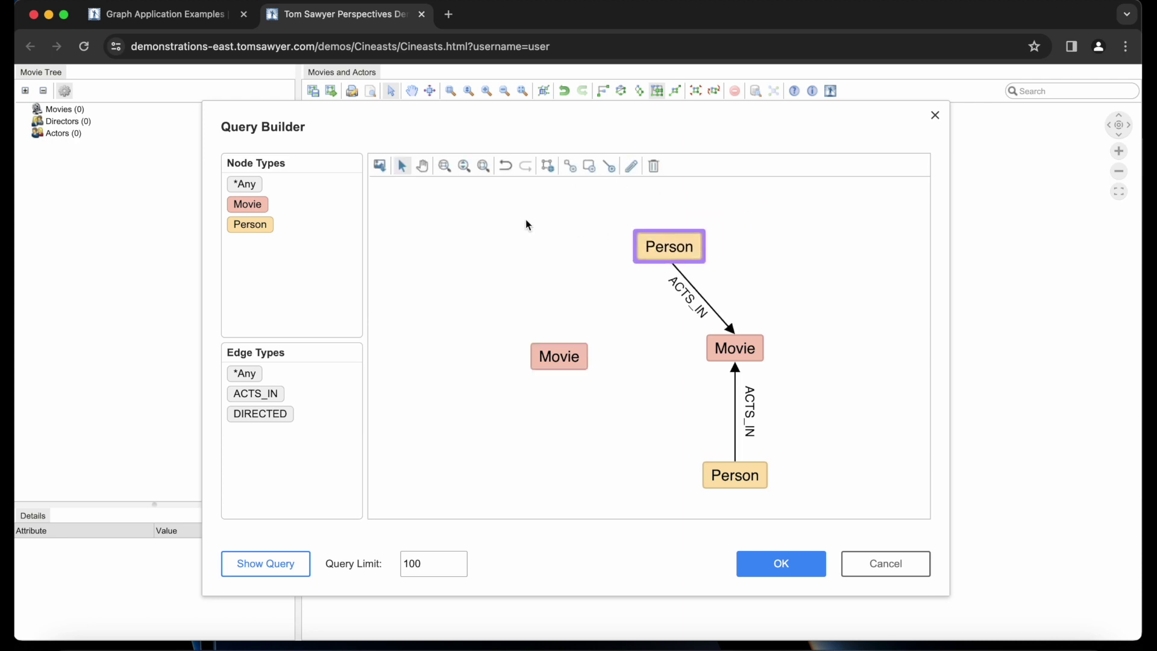
drag(512, 221, 658, 371)
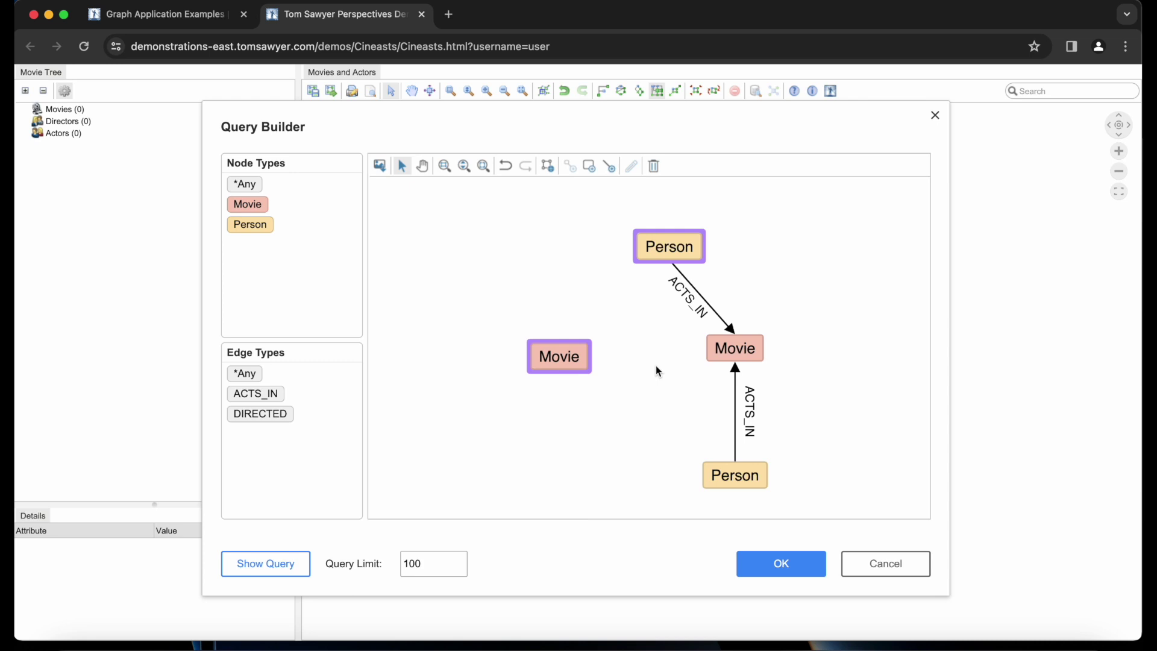
click(272, 395)
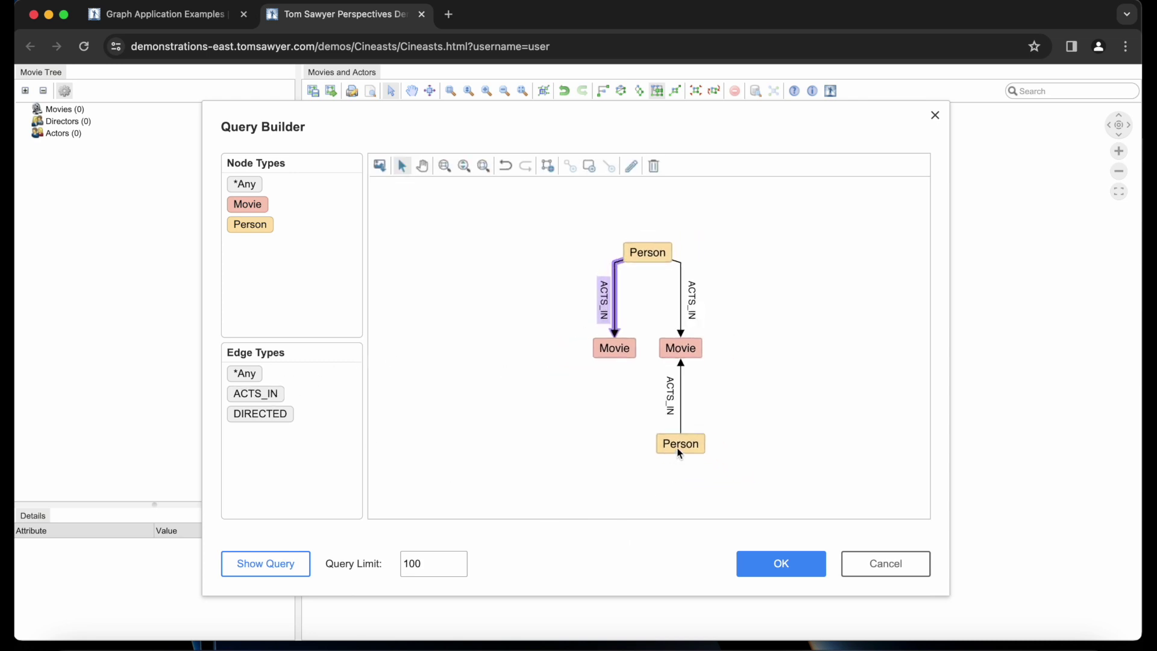
Step: Connect the lower Person to the second Movie with an ACTS_IN edge and run the query
drag(667, 444, 640, 445)
drag(582, 335, 634, 446)
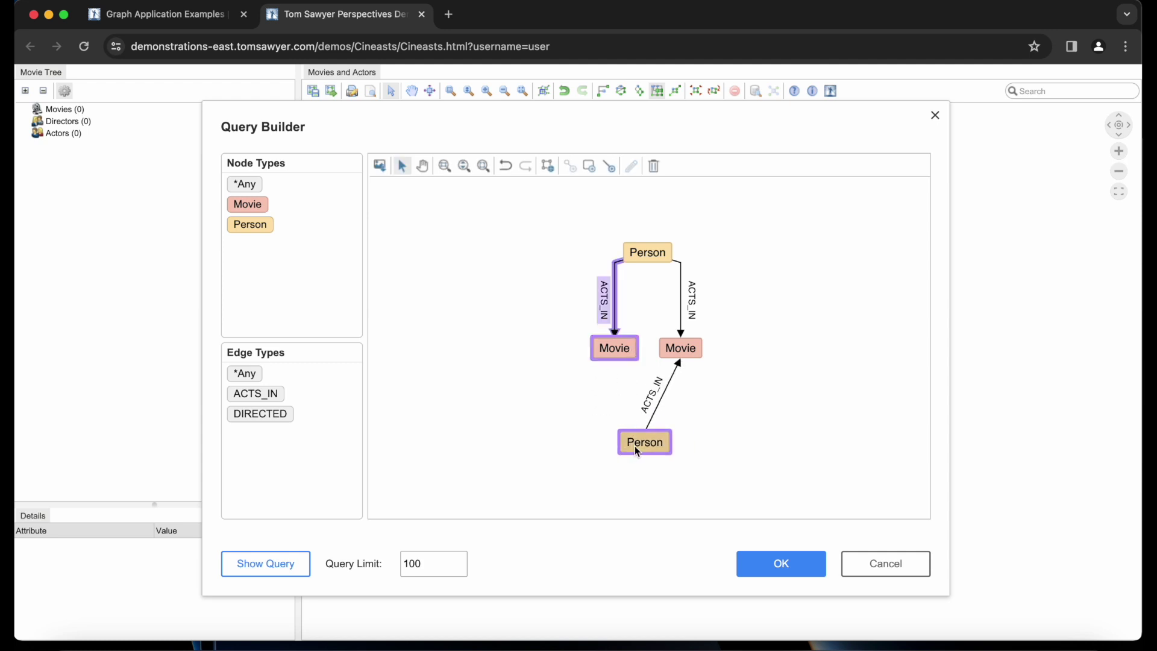
click(278, 395)
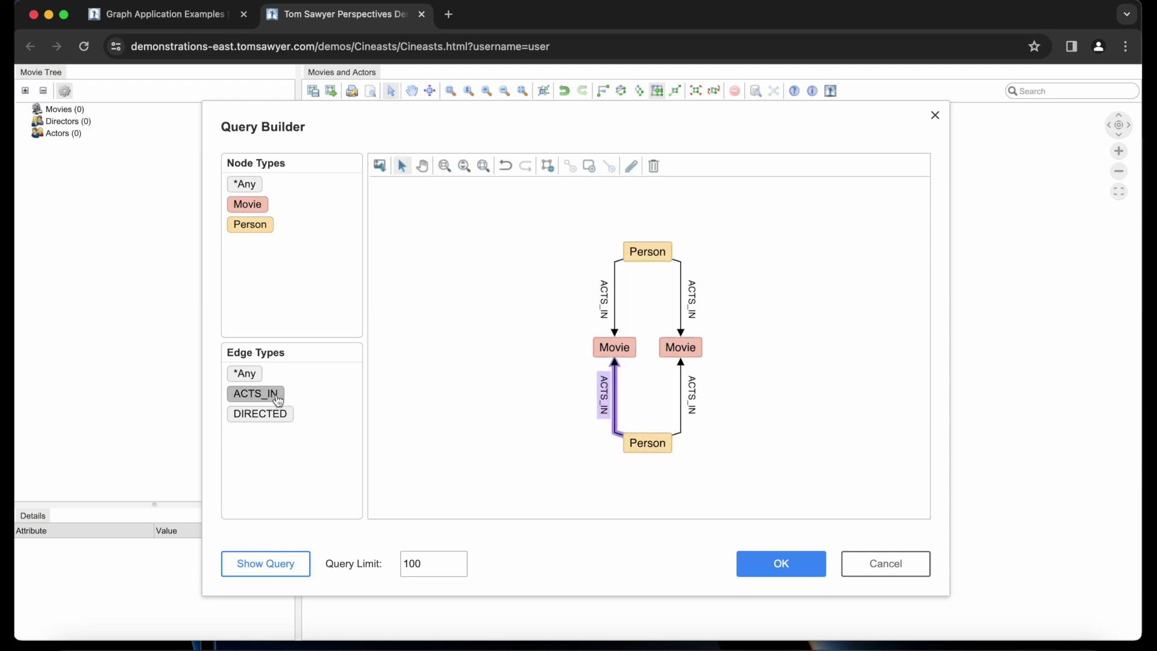
click(484, 166)
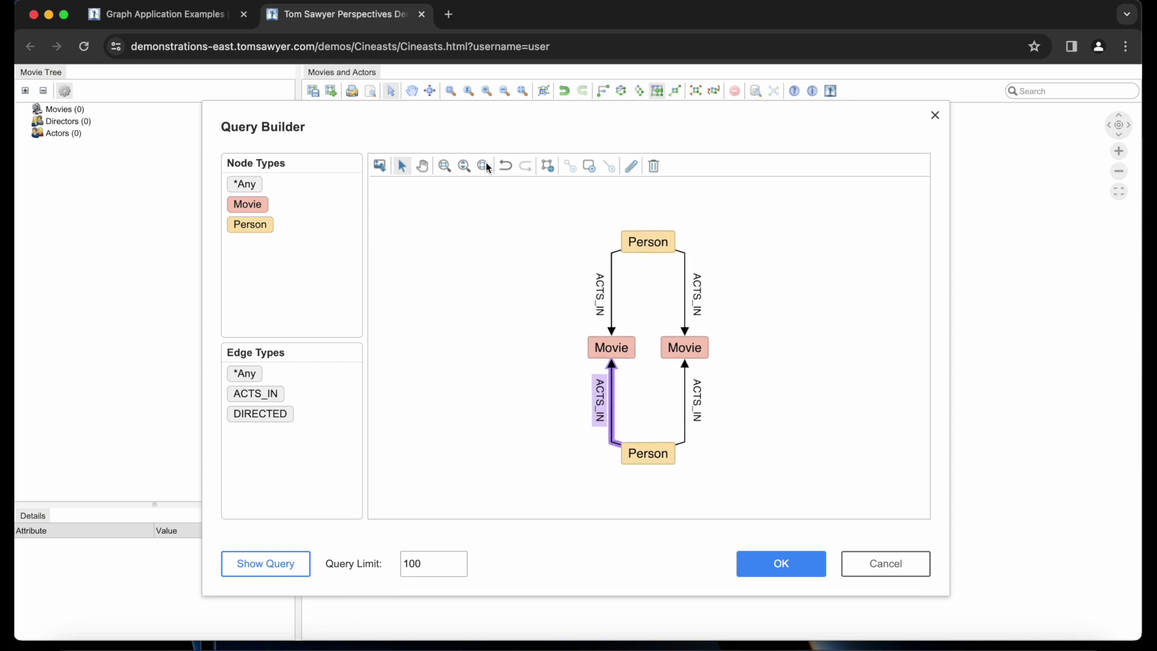
click(501, 227)
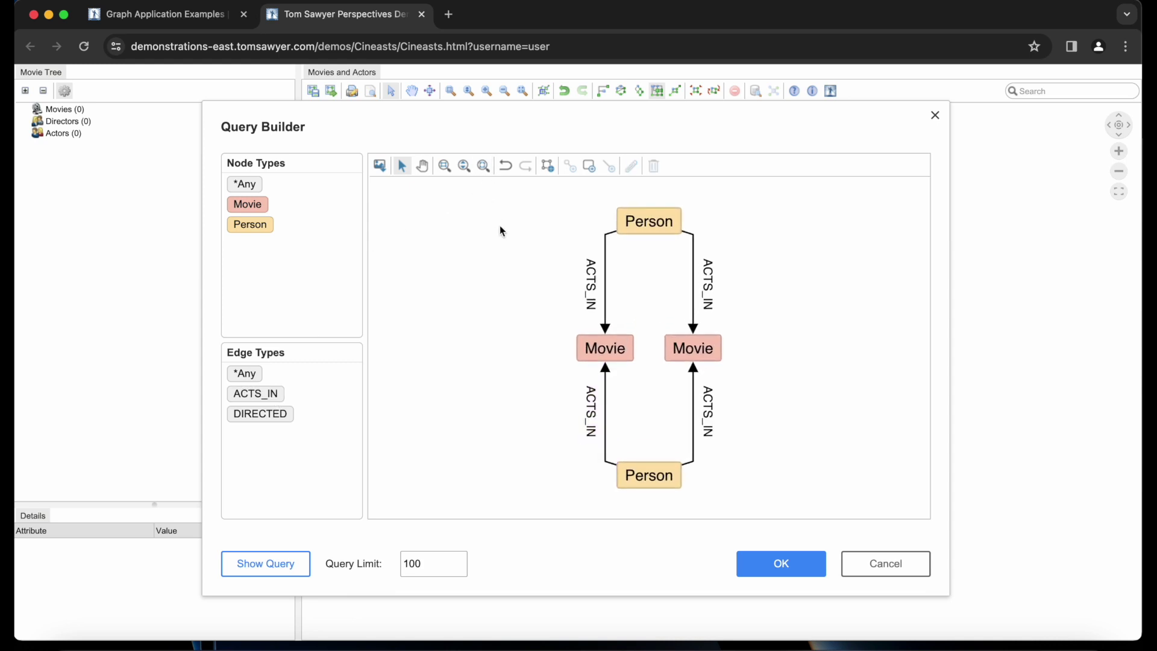
click(807, 565)
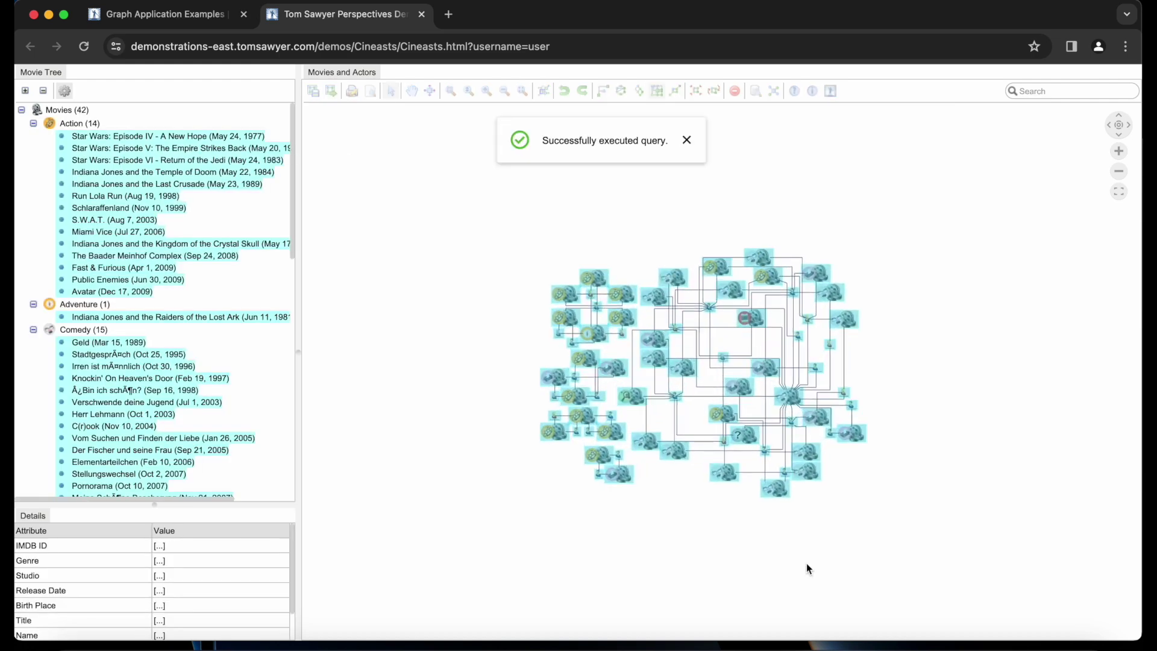
Step: Examine the Avatar cluster up close with the selection cleared, and return to the whole drawing
click(712, 608)
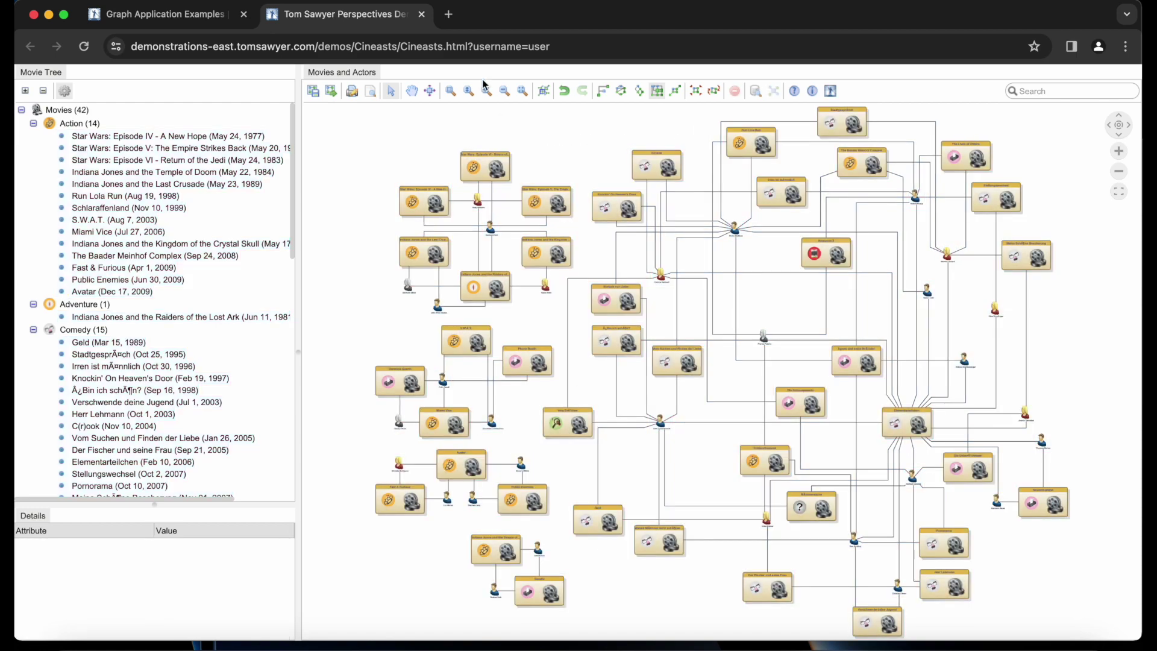
click(448, 91)
drag(337, 416, 559, 530)
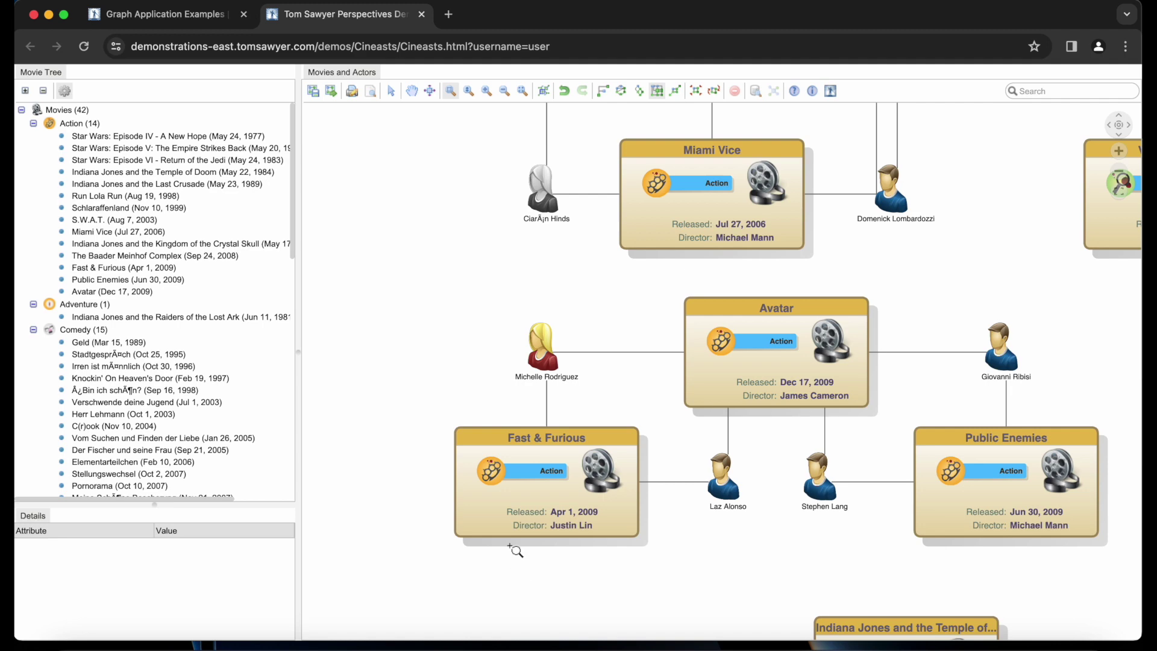
click(524, 89)
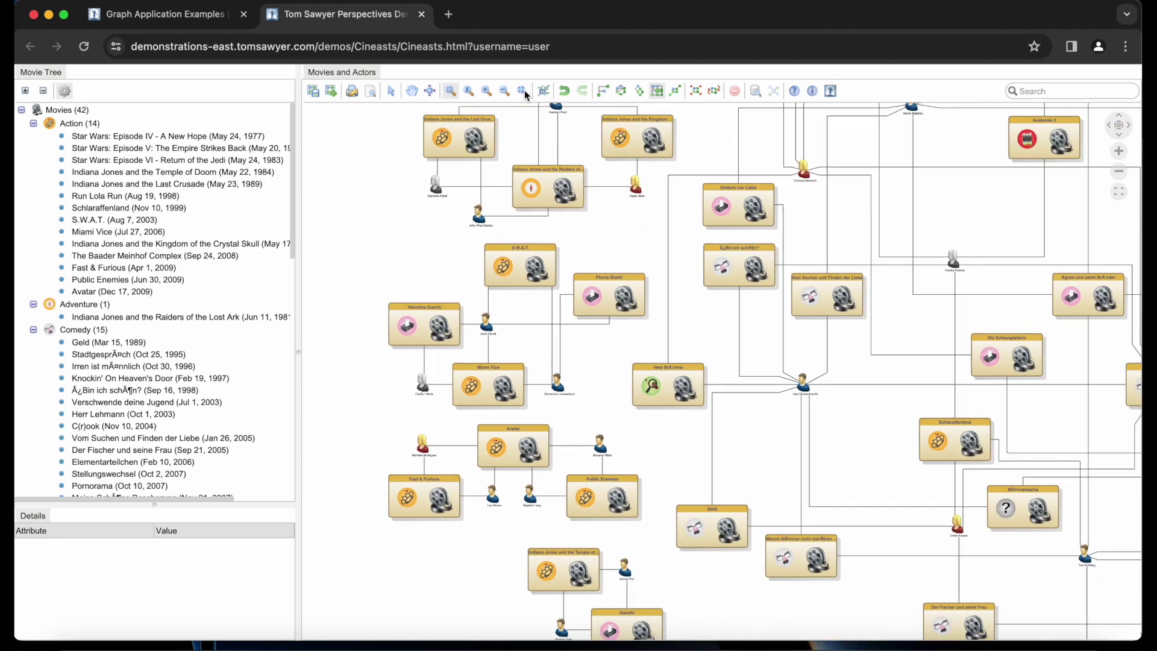
Step: Delete all movies and actors loaded by the shared-movies query from the drawing
click(391, 93)
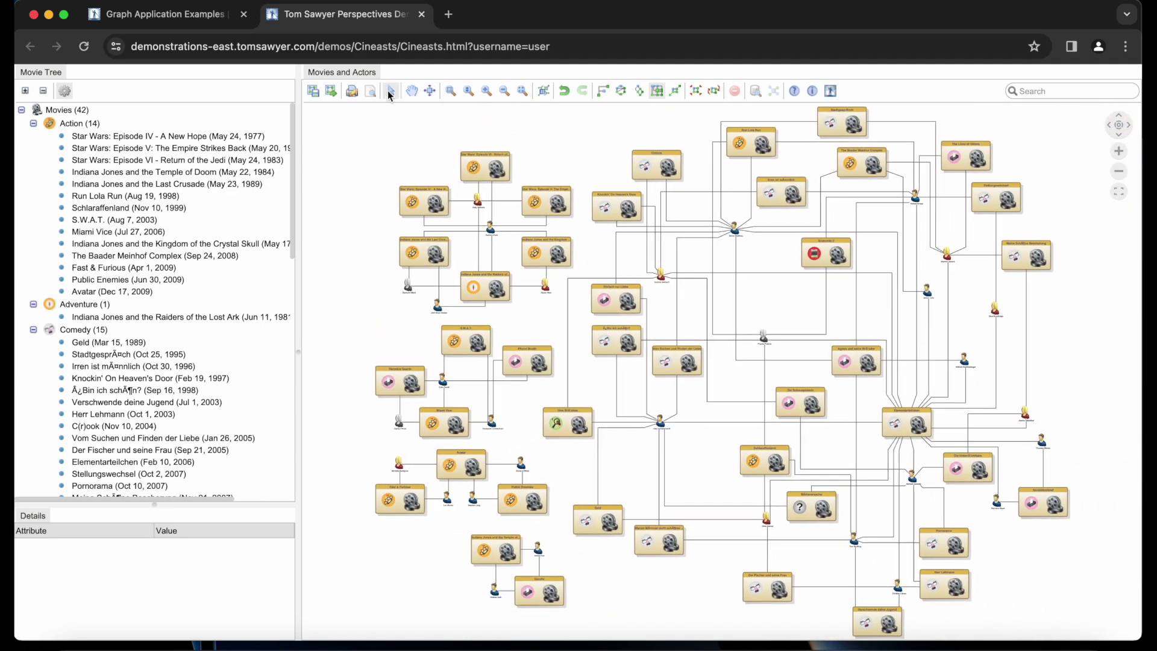
drag(332, 107, 1130, 633)
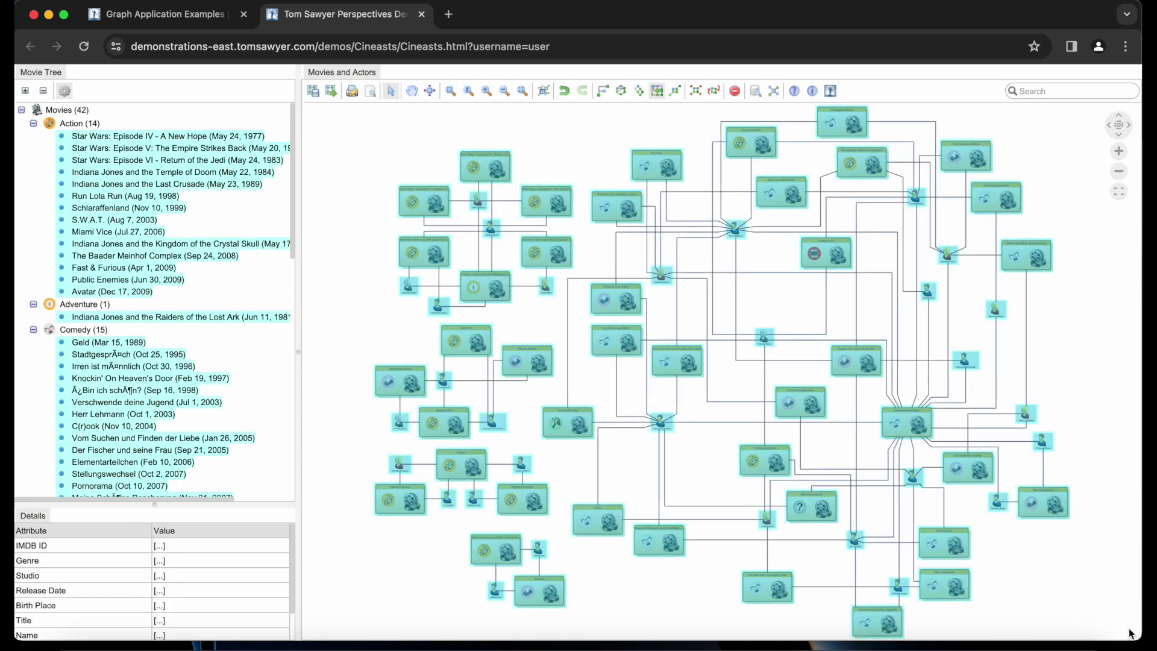
click(735, 92)
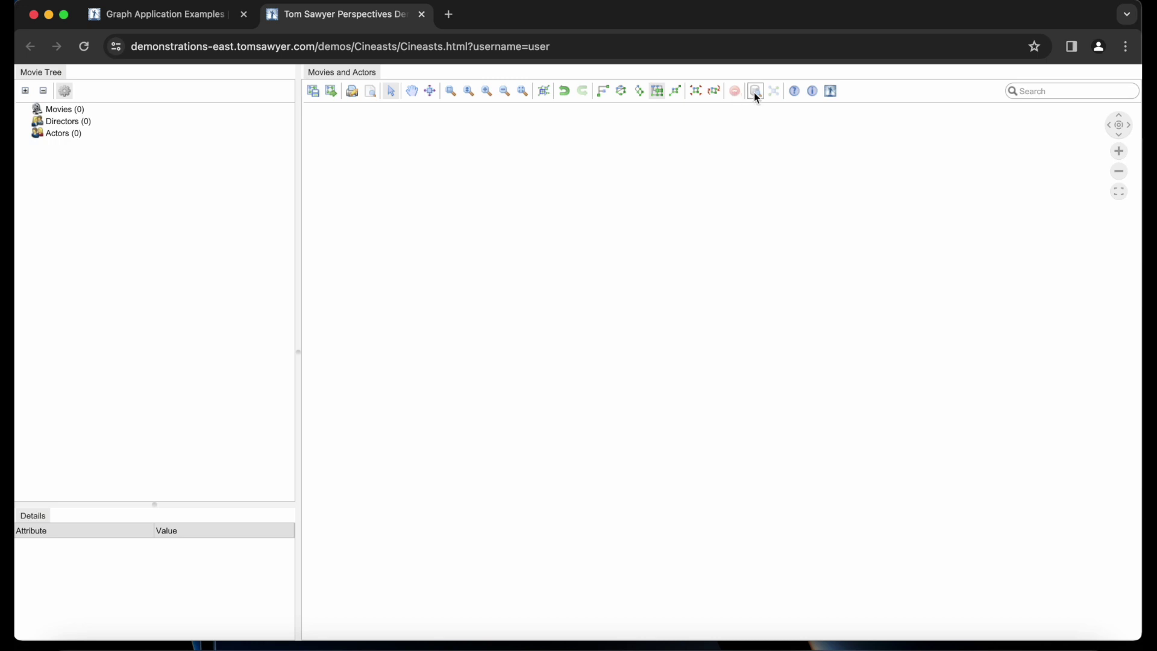
Step: Reopen the query pattern and change the edge from the lower Person to the left Movie to type DIRECTED
click(756, 91)
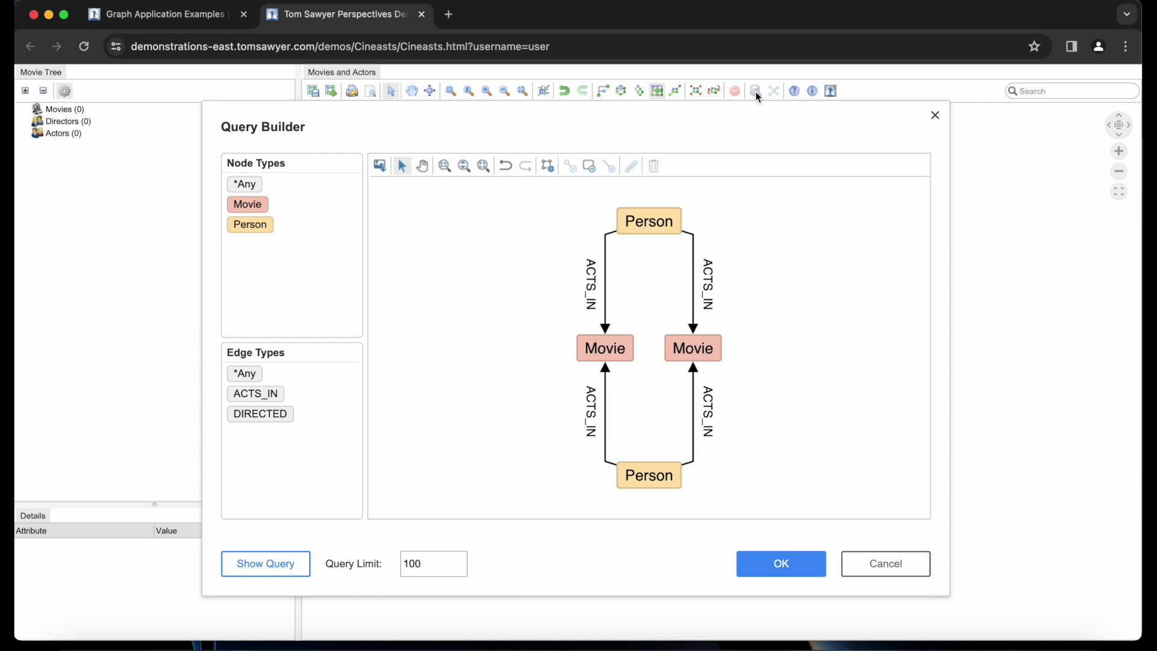
click(595, 424)
right_click(600, 421)
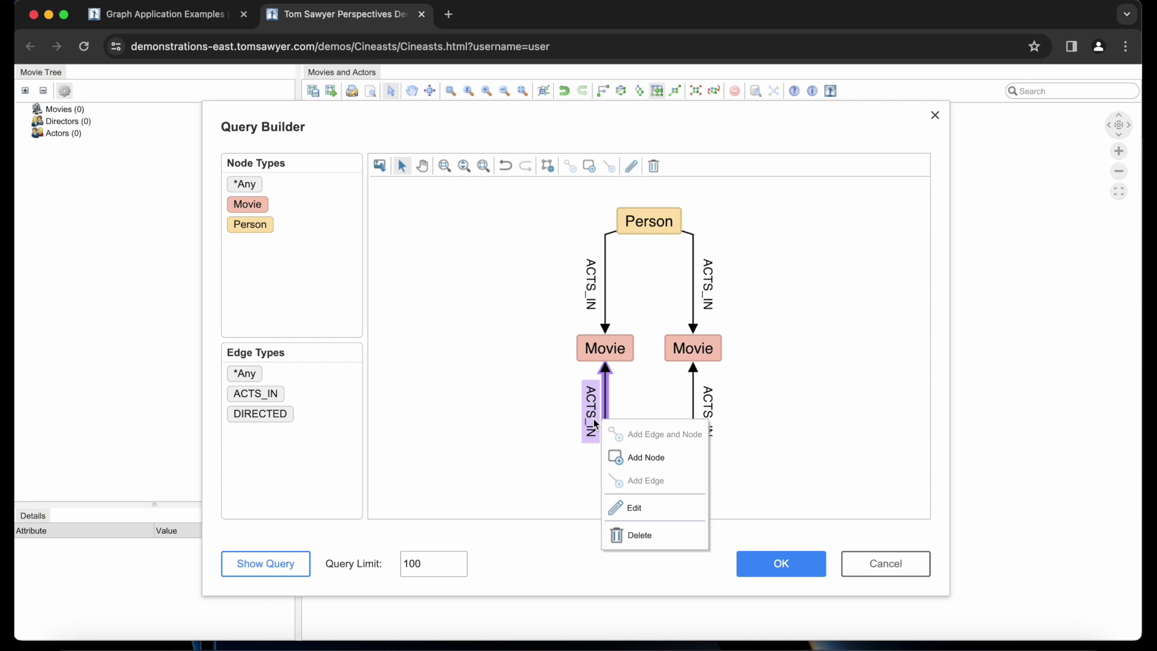
click(645, 514)
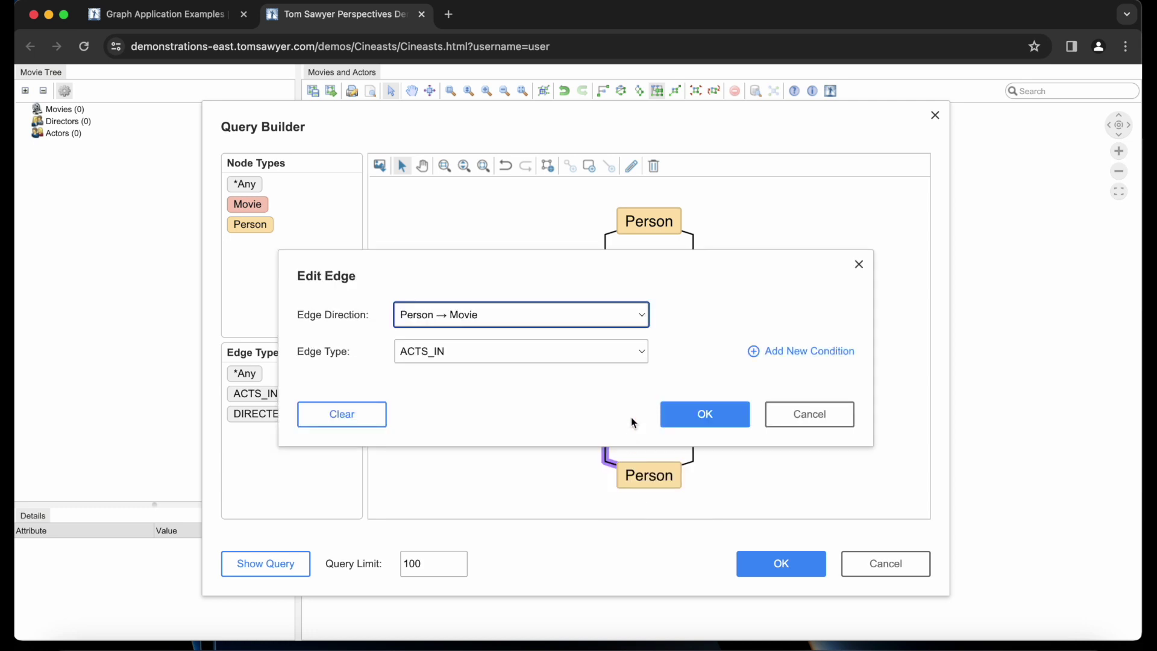
click(644, 351)
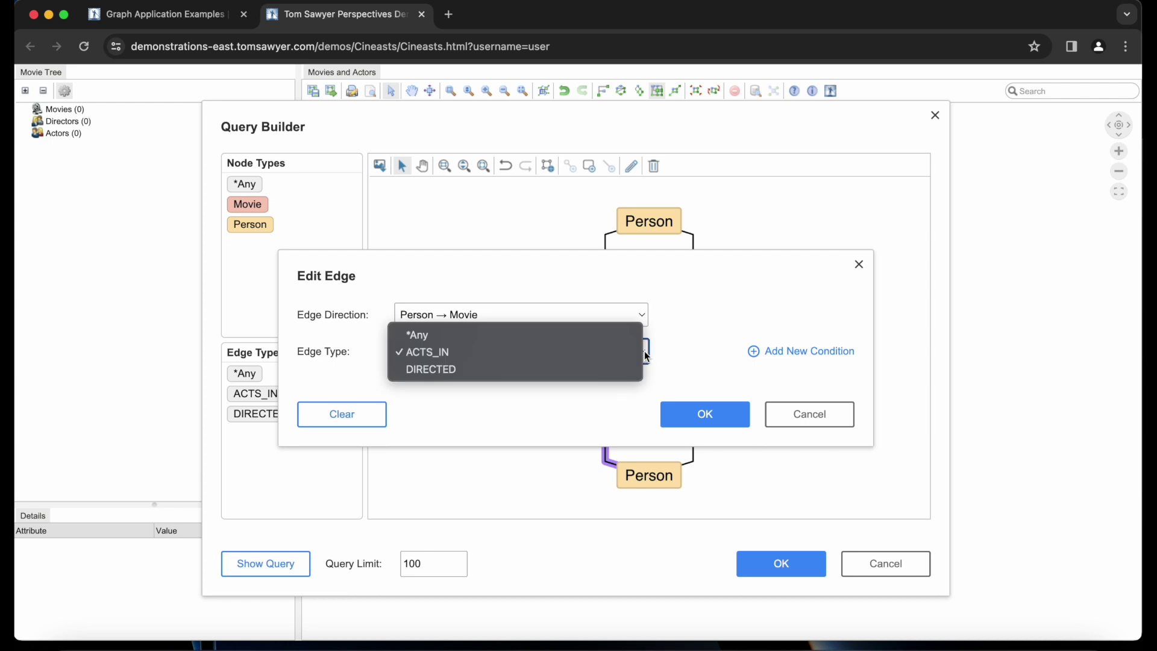
click(562, 369)
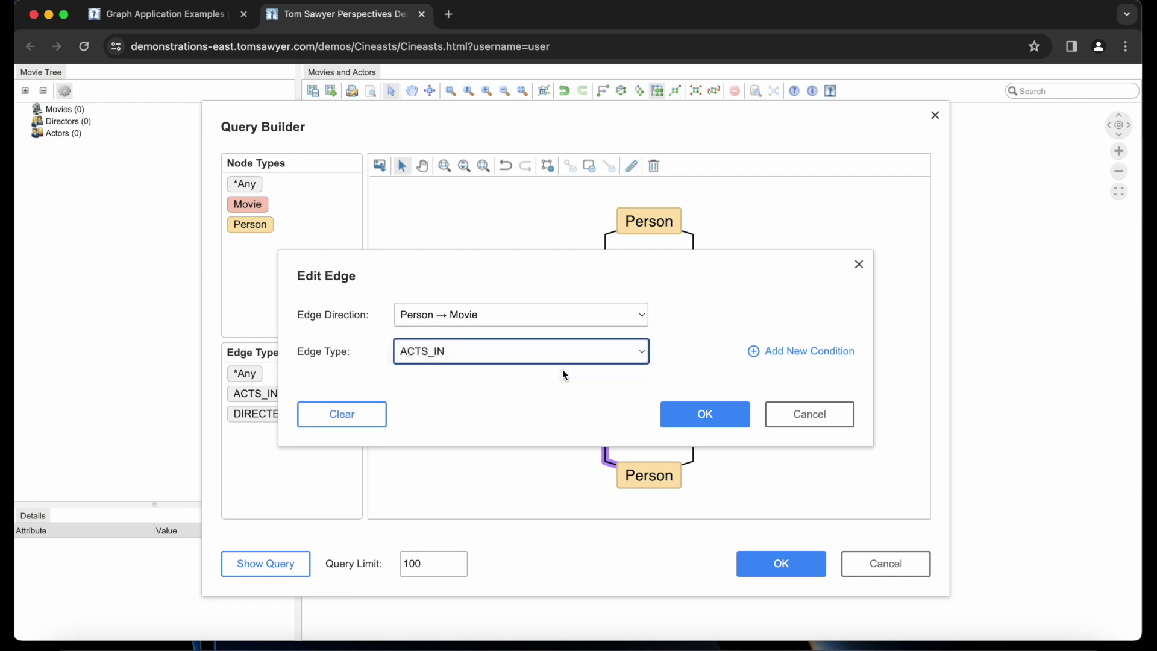
click(681, 417)
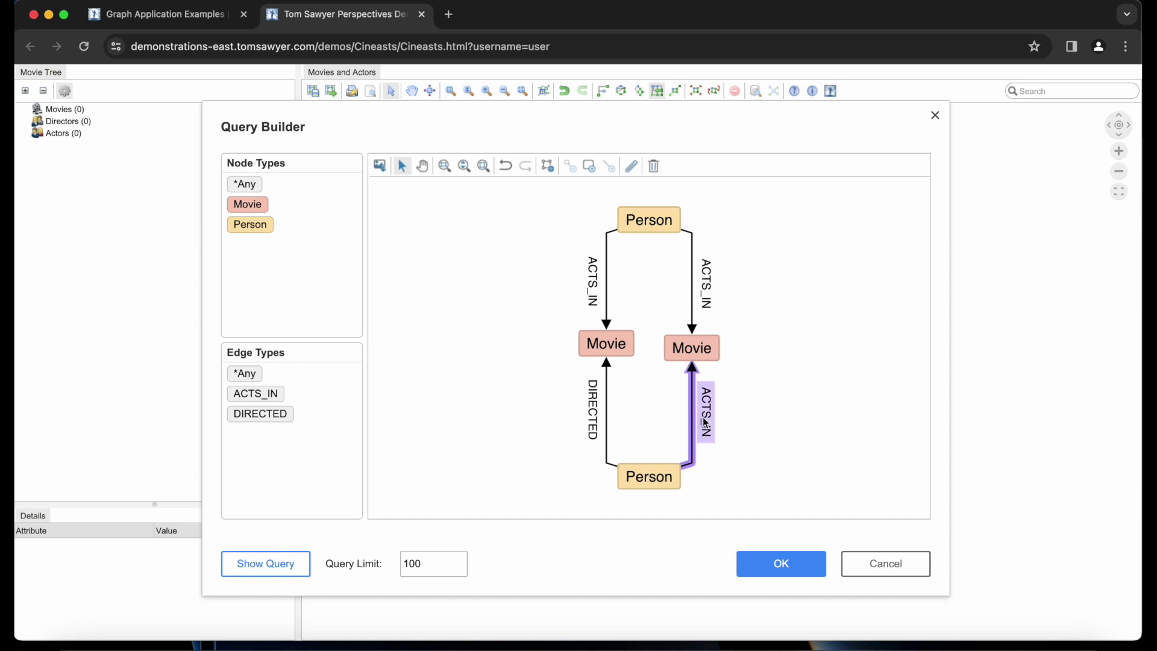
Step: Change the edge from the lower Person to the right Movie to DIRECTED and run the query
right_click(705, 422)
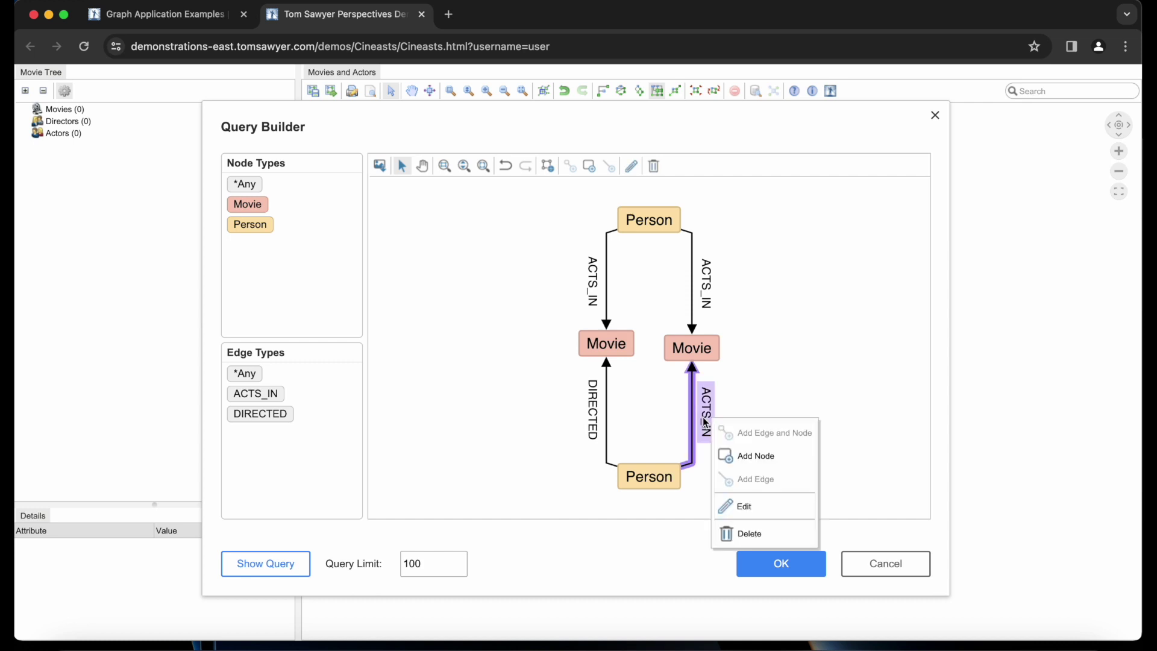
click(744, 507)
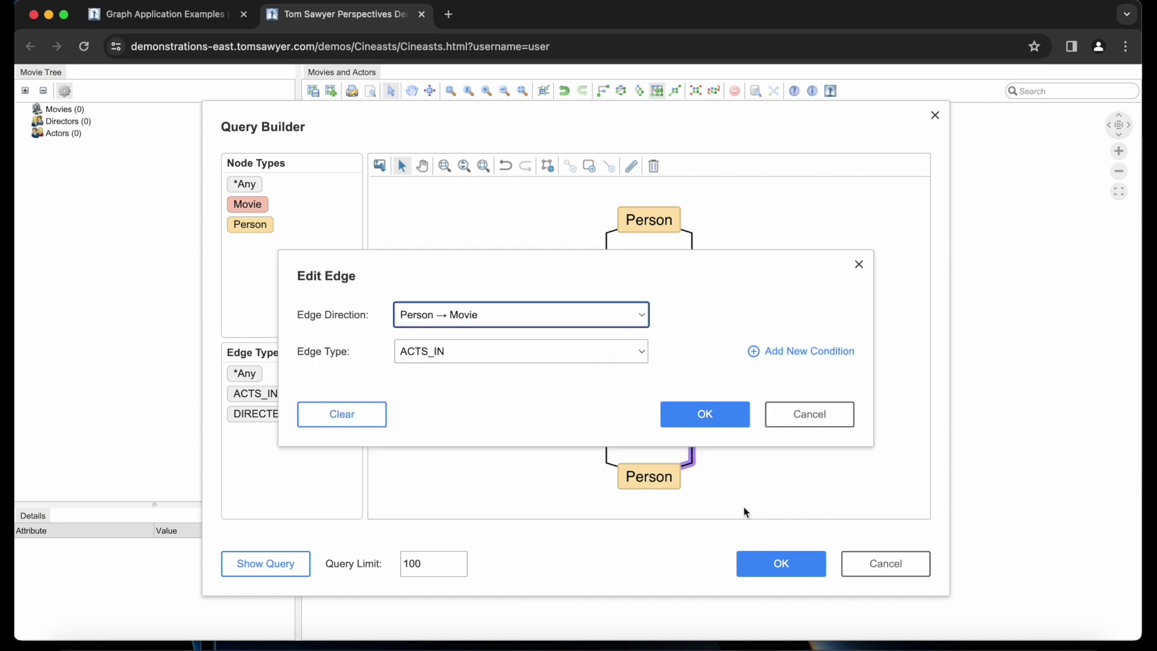
click(643, 347)
click(606, 369)
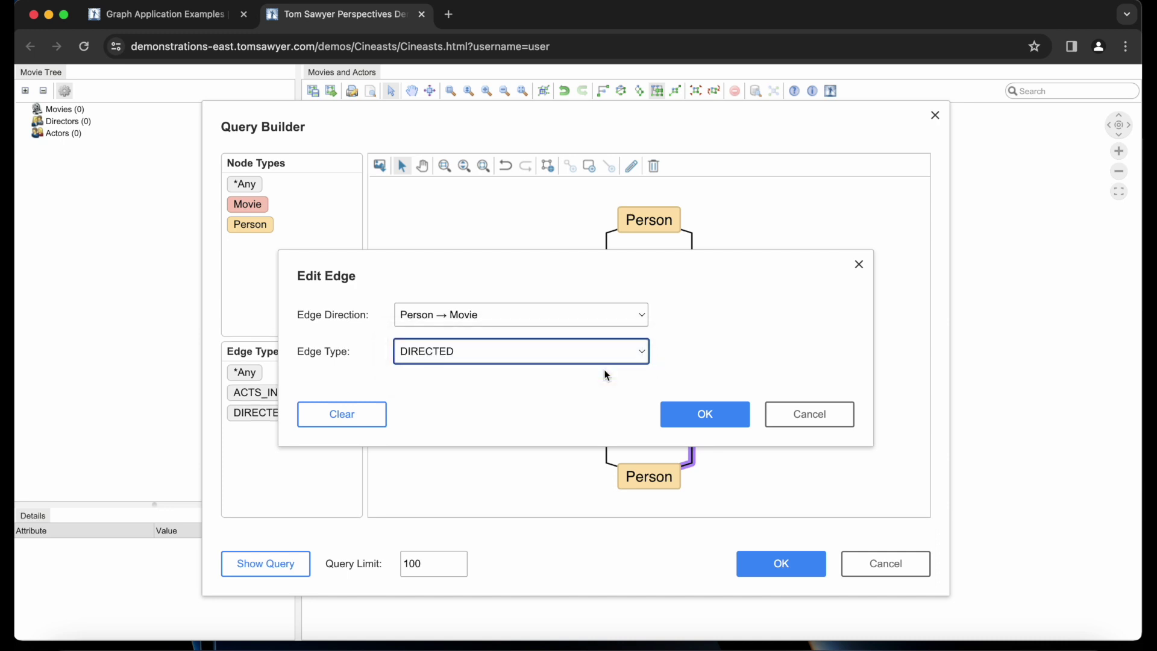
click(687, 415)
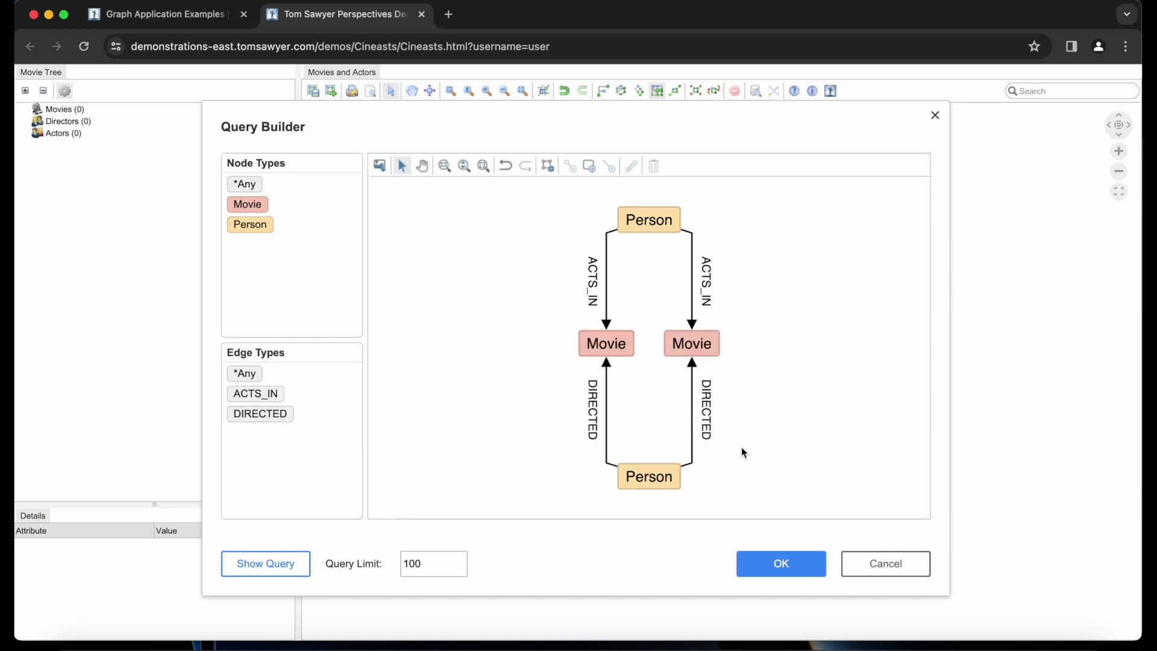
click(782, 565)
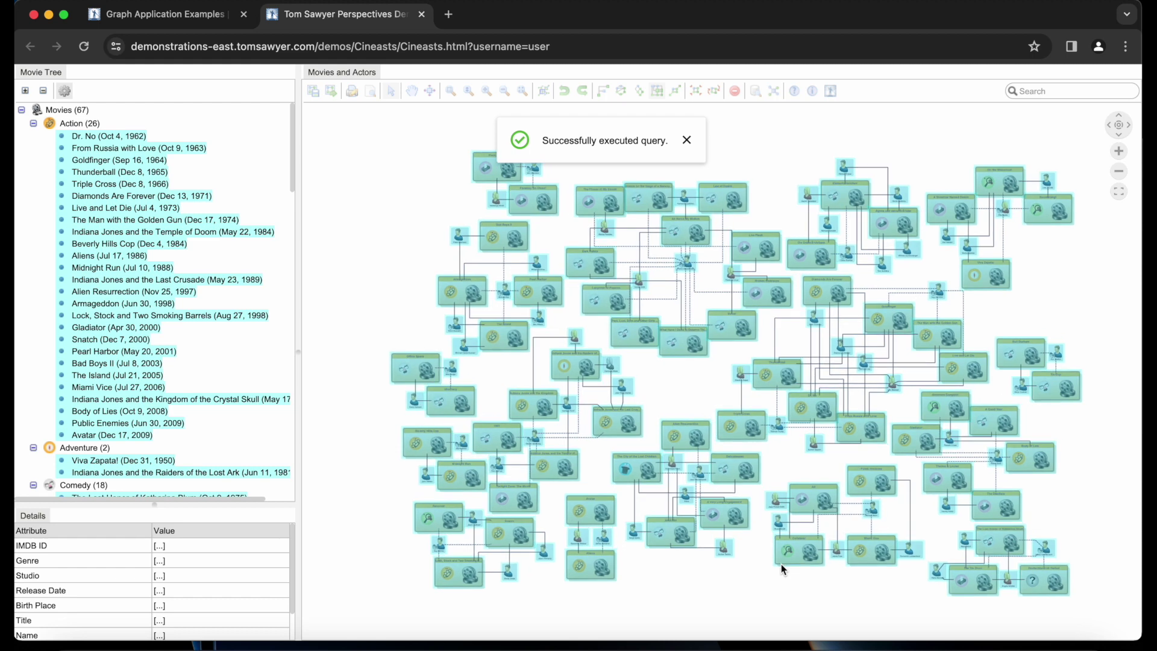
Step: Clear the selection and examine the cluster around Armageddon, Bad Boys II, Pearl Harbor and The Island up close
click(388, 113)
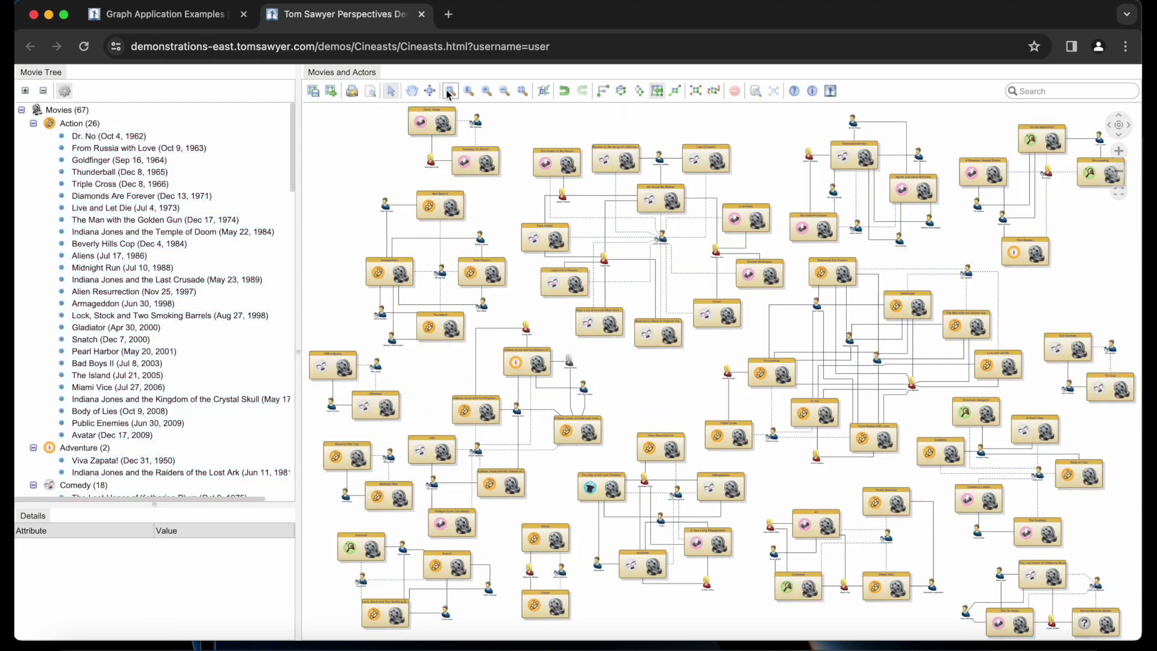
click(450, 91)
drag(345, 189, 505, 347)
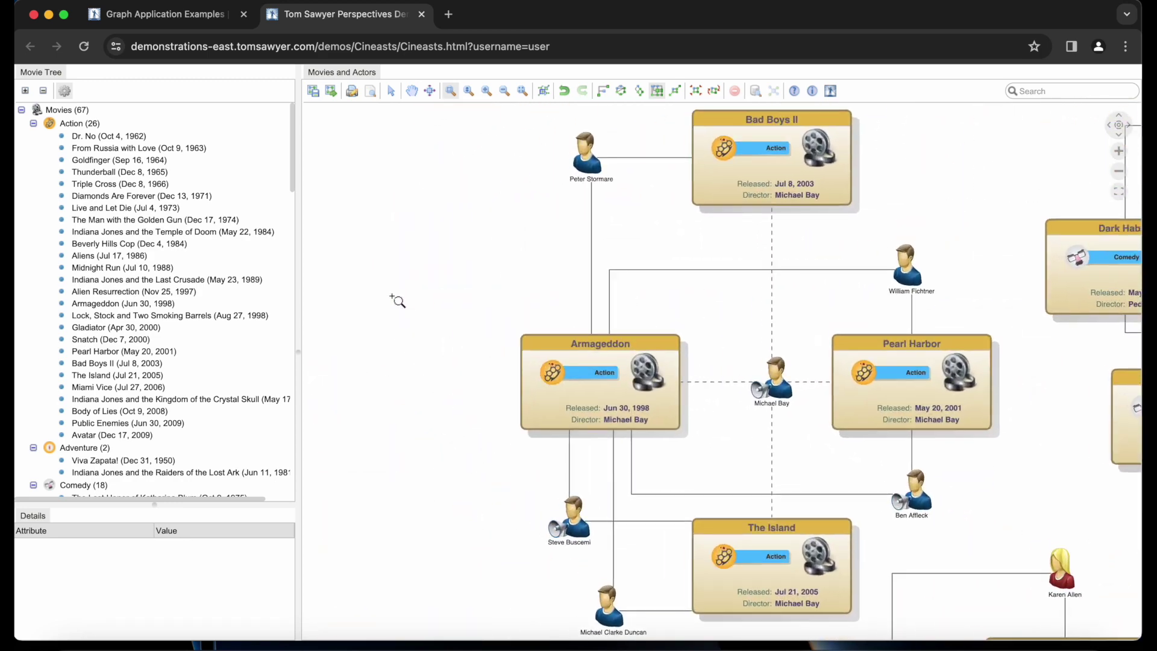